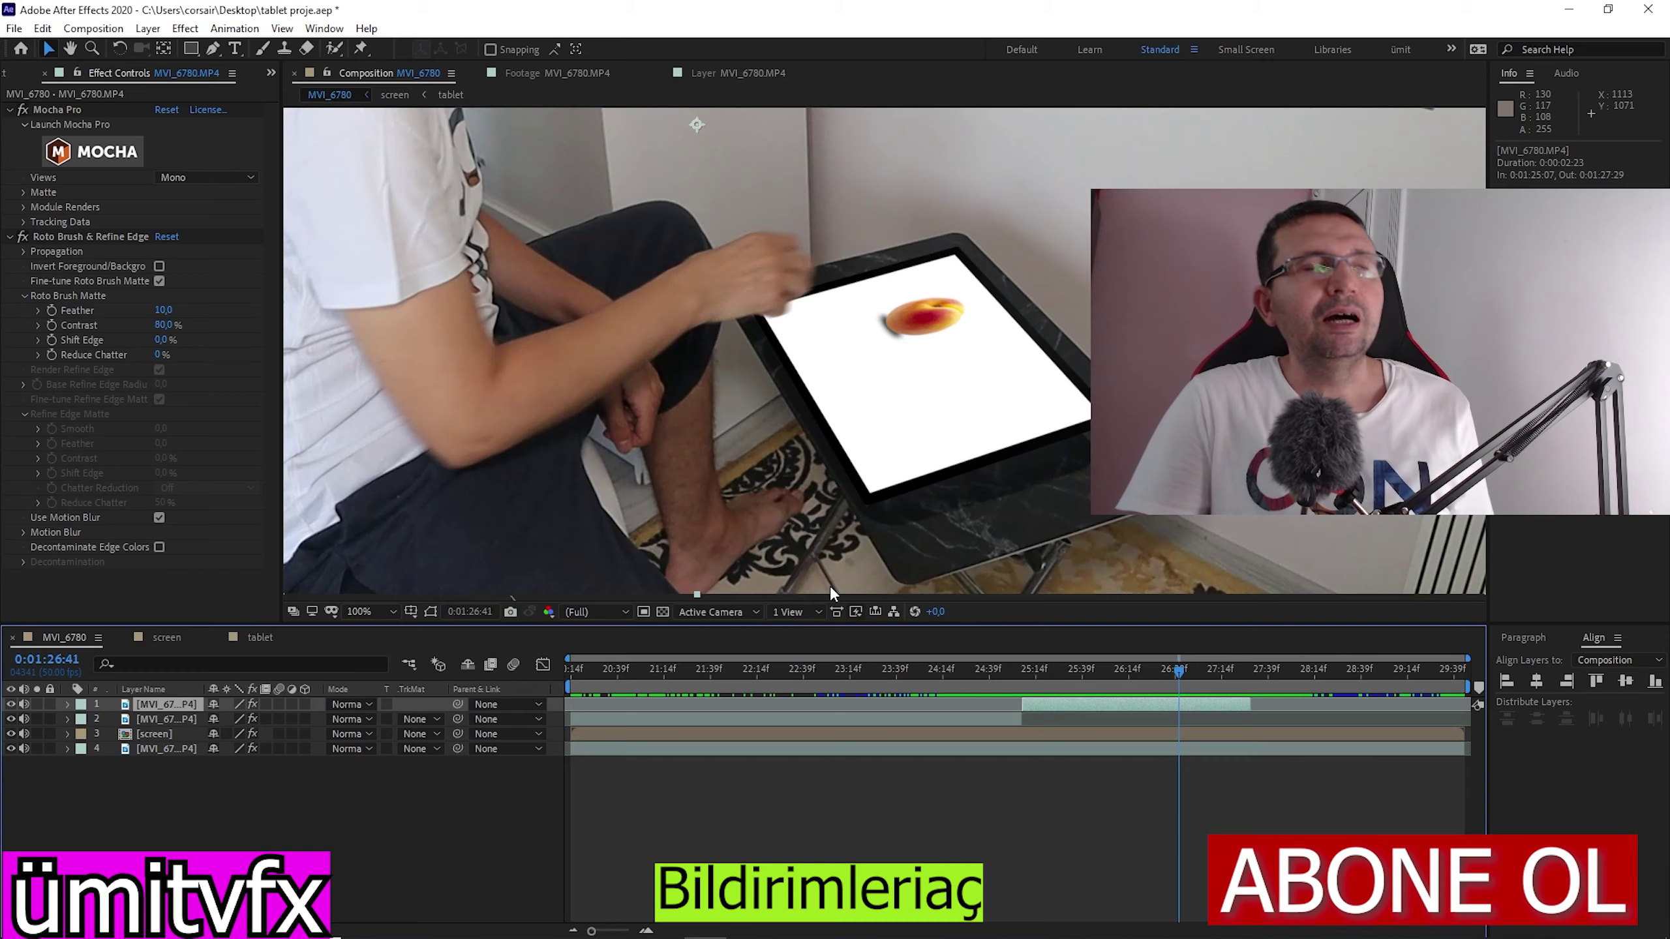
Scrub the timeline from about 0:01:20 to preview the game footage tracked onto the tablet screen
{"action": "left_click", "coordinate": [576, 670]}
{"action": "left_click_drag", "start_coordinate": [578, 722], "coordinate": [919, 733]}
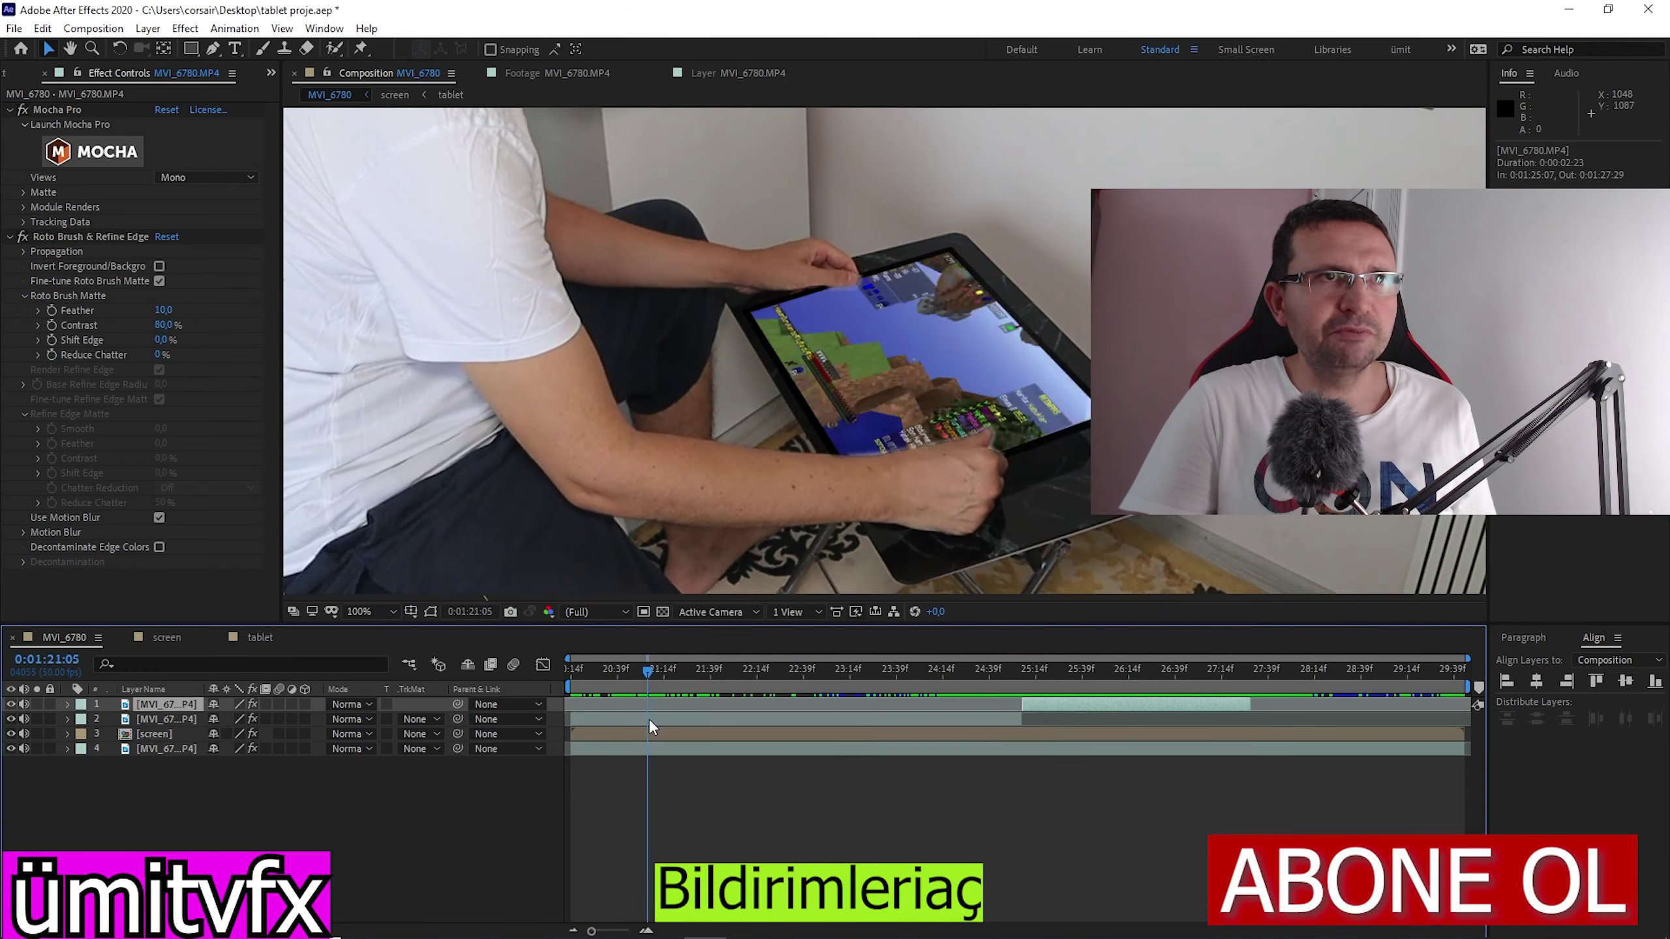
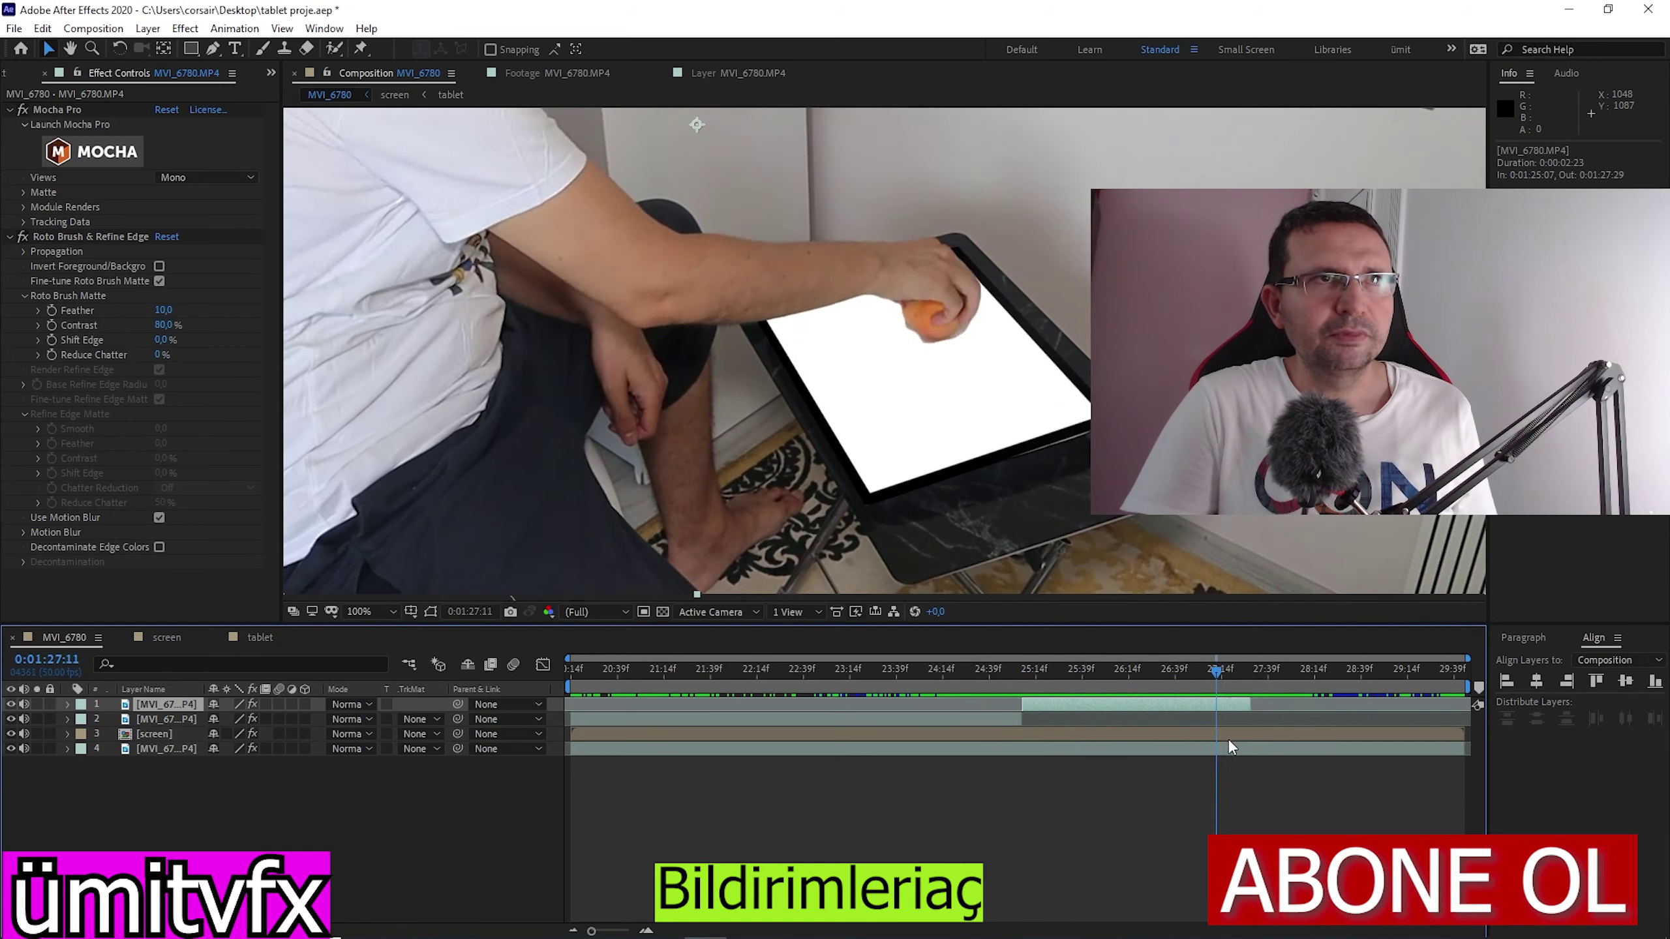
Scrub back and hide layers 1–3 to view the original MVI_6780 plate alone
{"action": "left_click_drag", "start_coordinate": [1136, 741], "coordinate": [698, 771]}
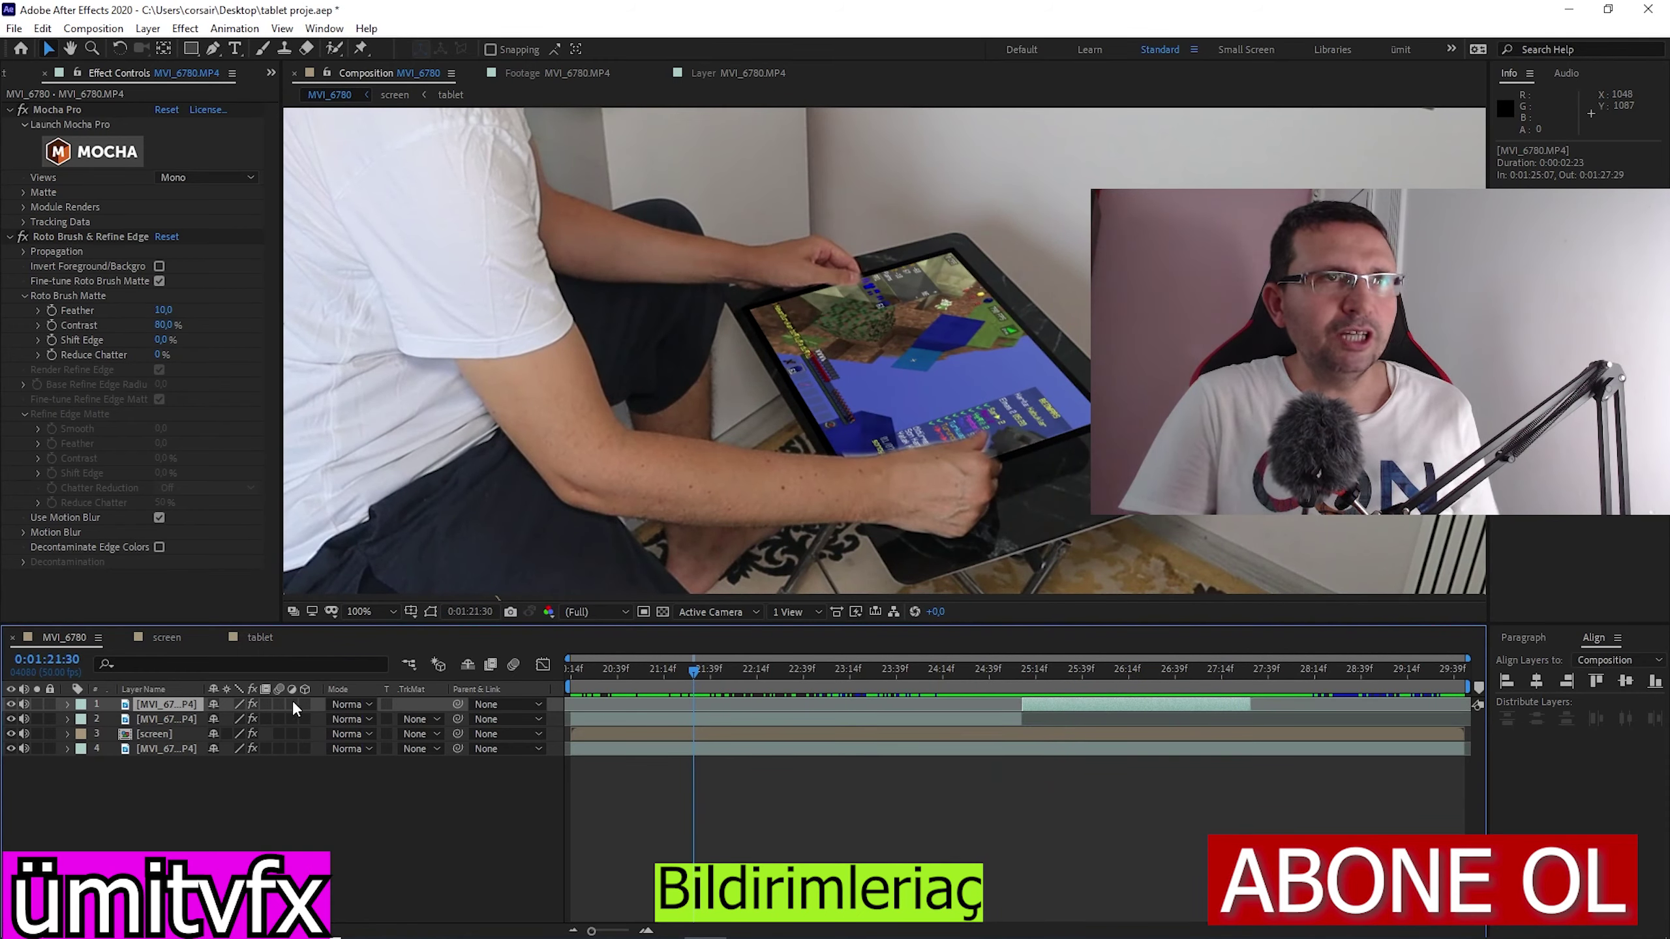
{"action": "left_click", "coordinate": [161, 749]}
{"action": "left_click", "coordinate": [10, 749], "text": "alt"}
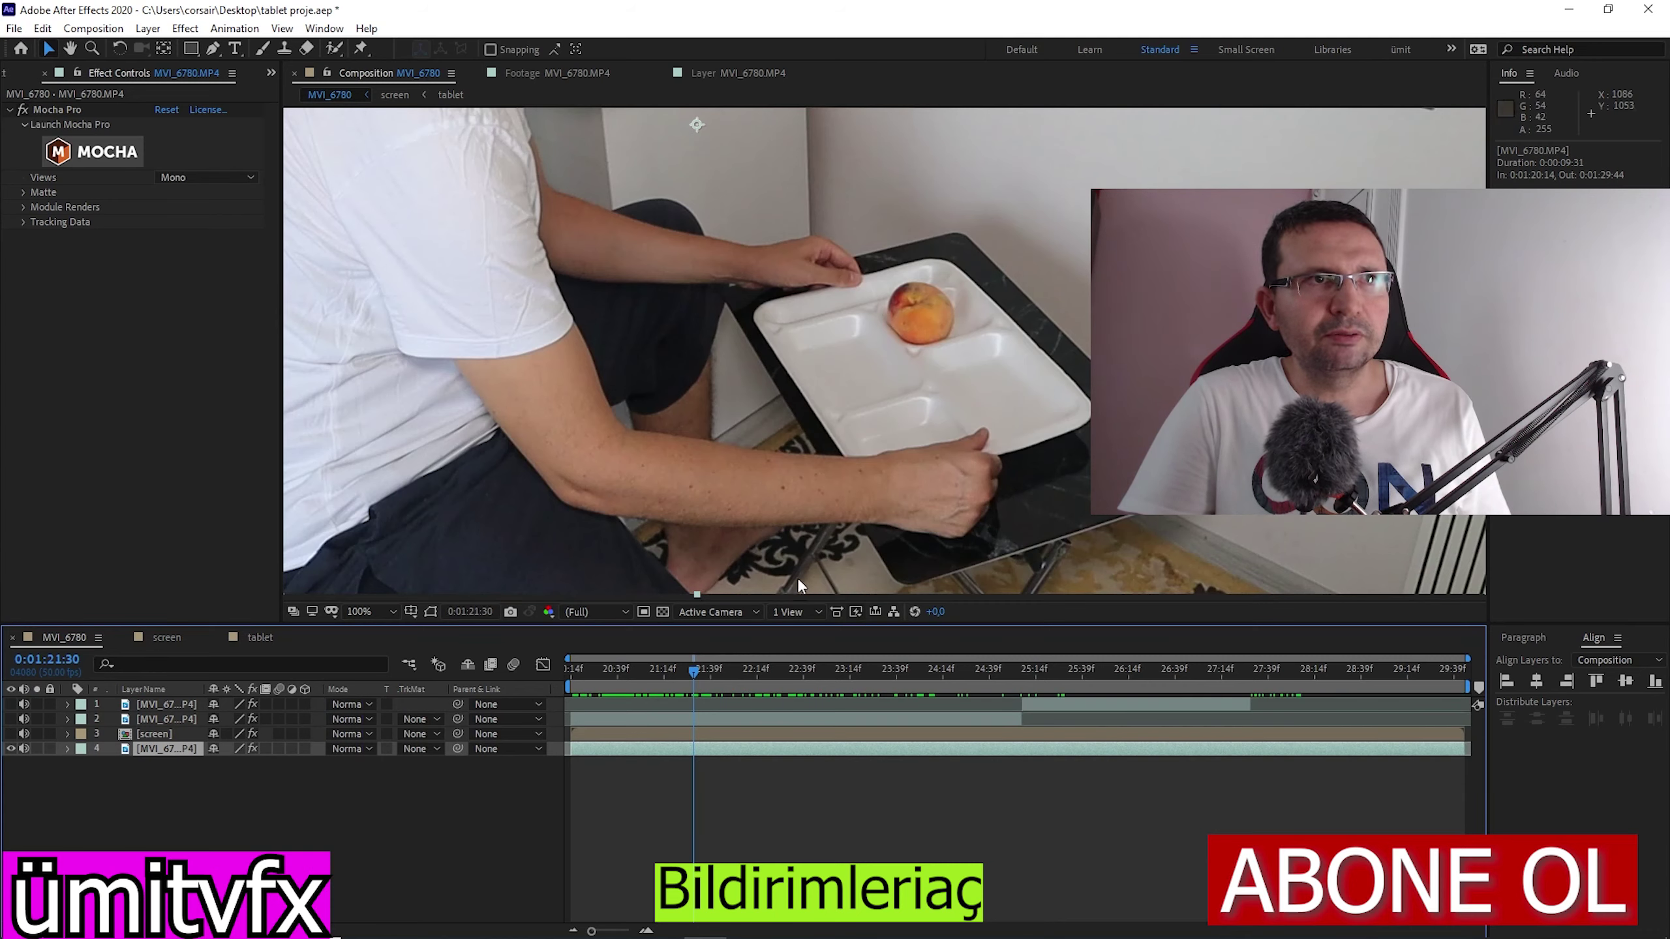
Return to the composition start and make layers 1–3 visible again, showing the game footage
{"action": "left_click_drag", "start_coordinate": [699, 680], "coordinate": [683, 692]}
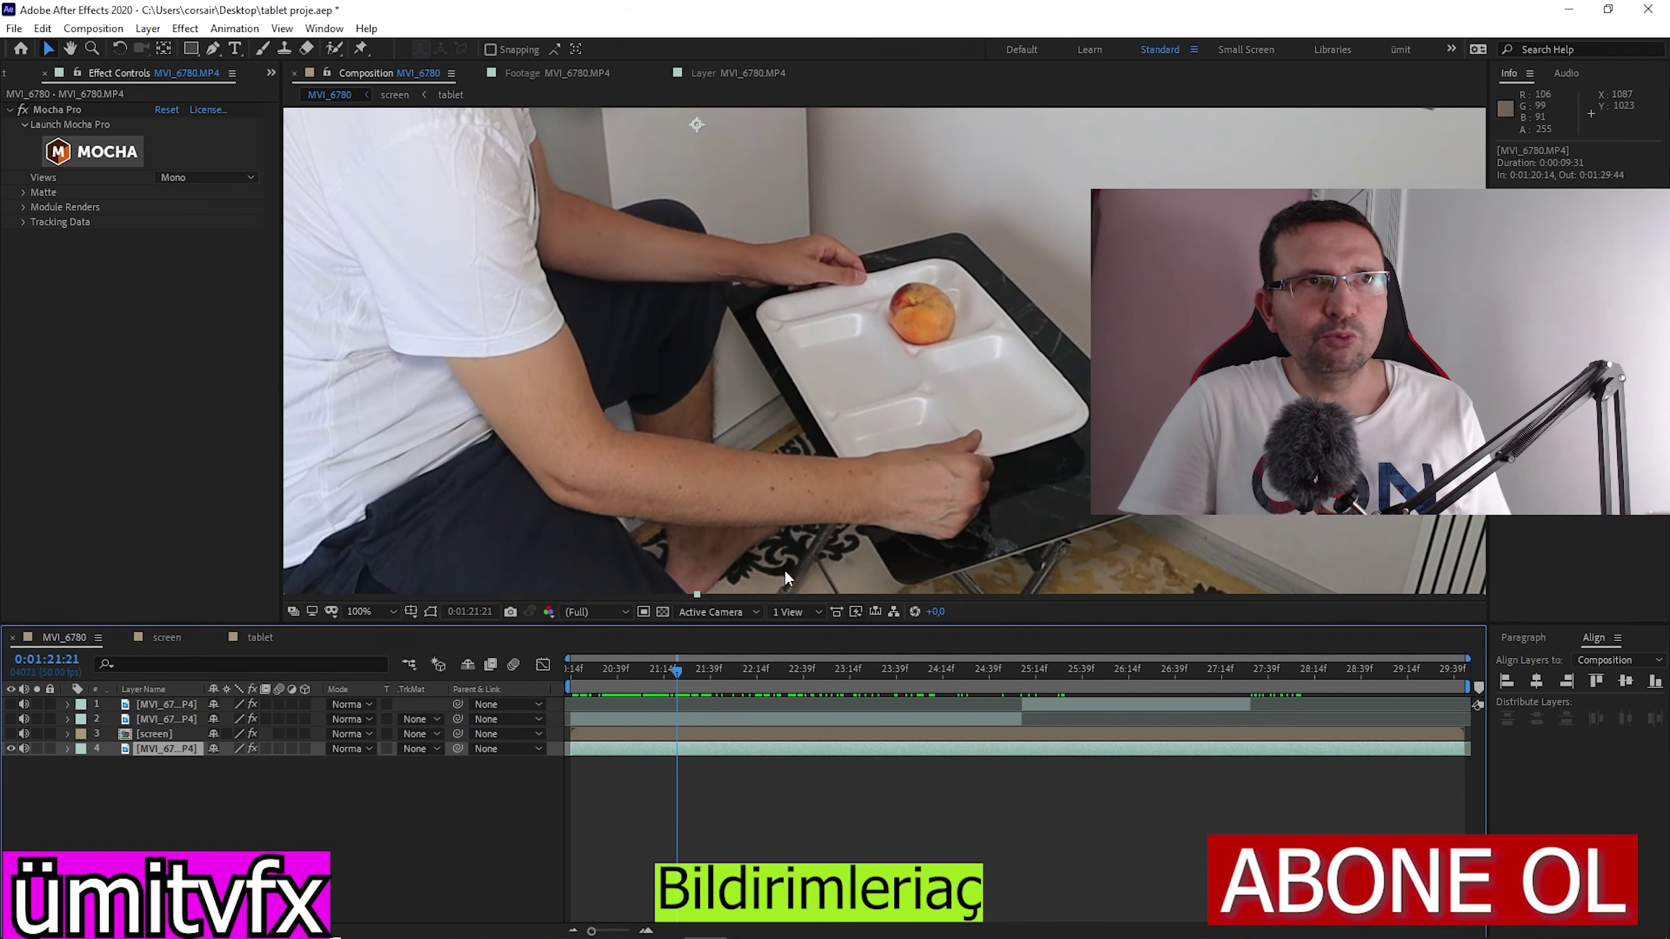
{"action": "key", "text": "Home"}
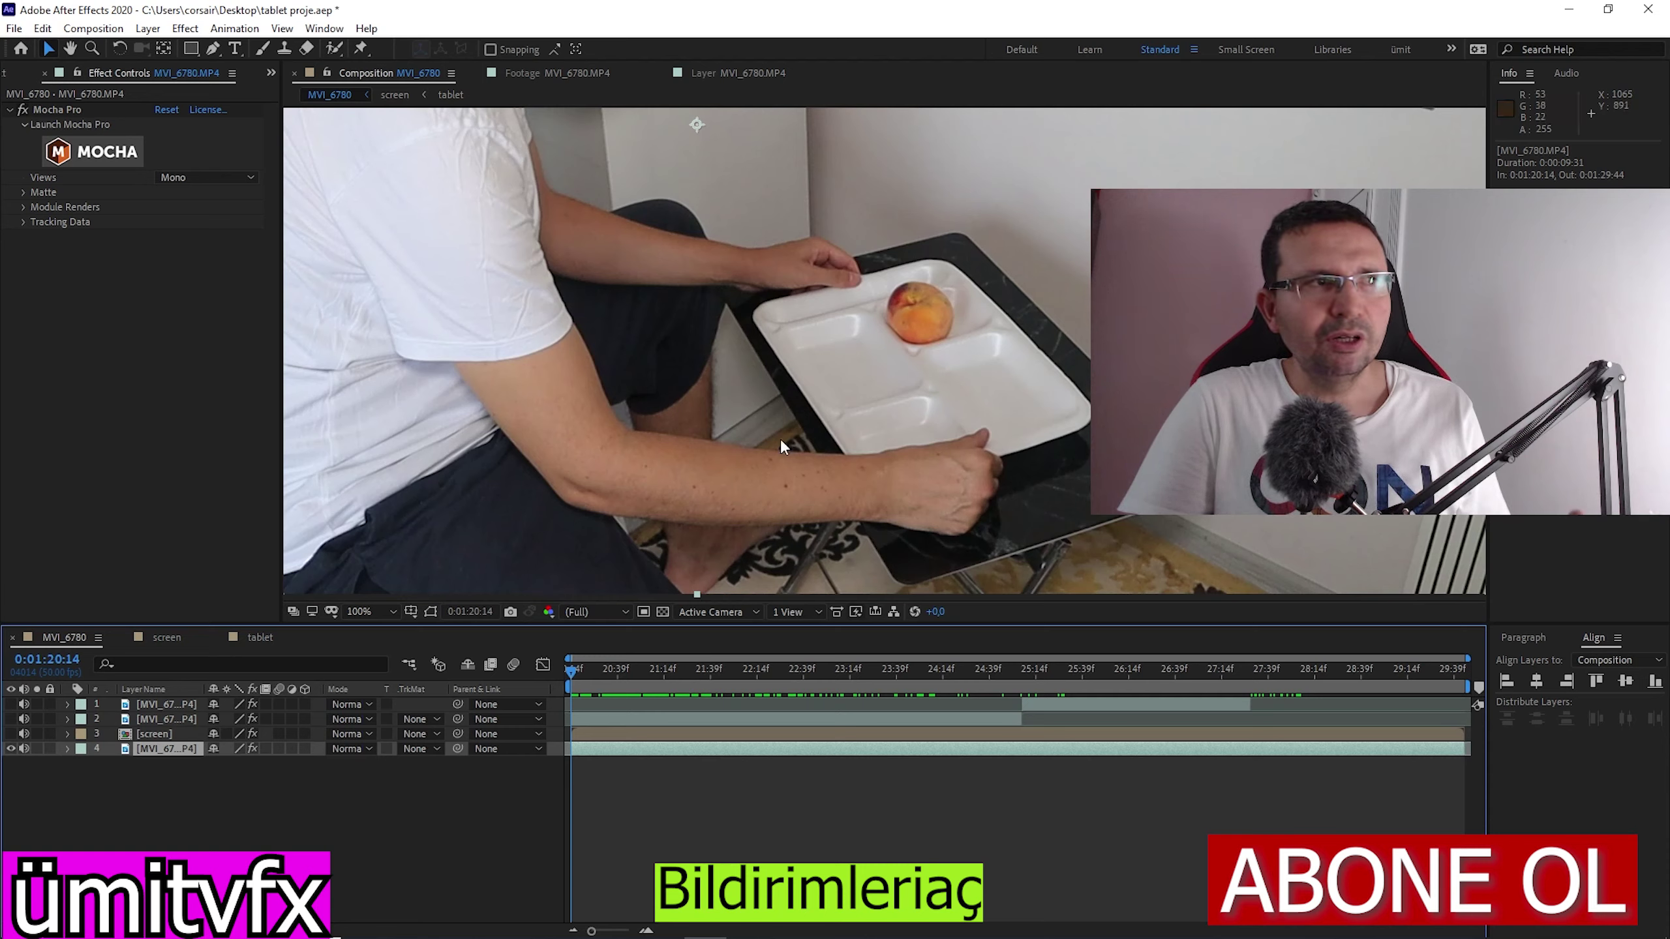
{"action": "left_click_drag", "start_coordinate": [11, 704], "coordinate": [10, 733]}
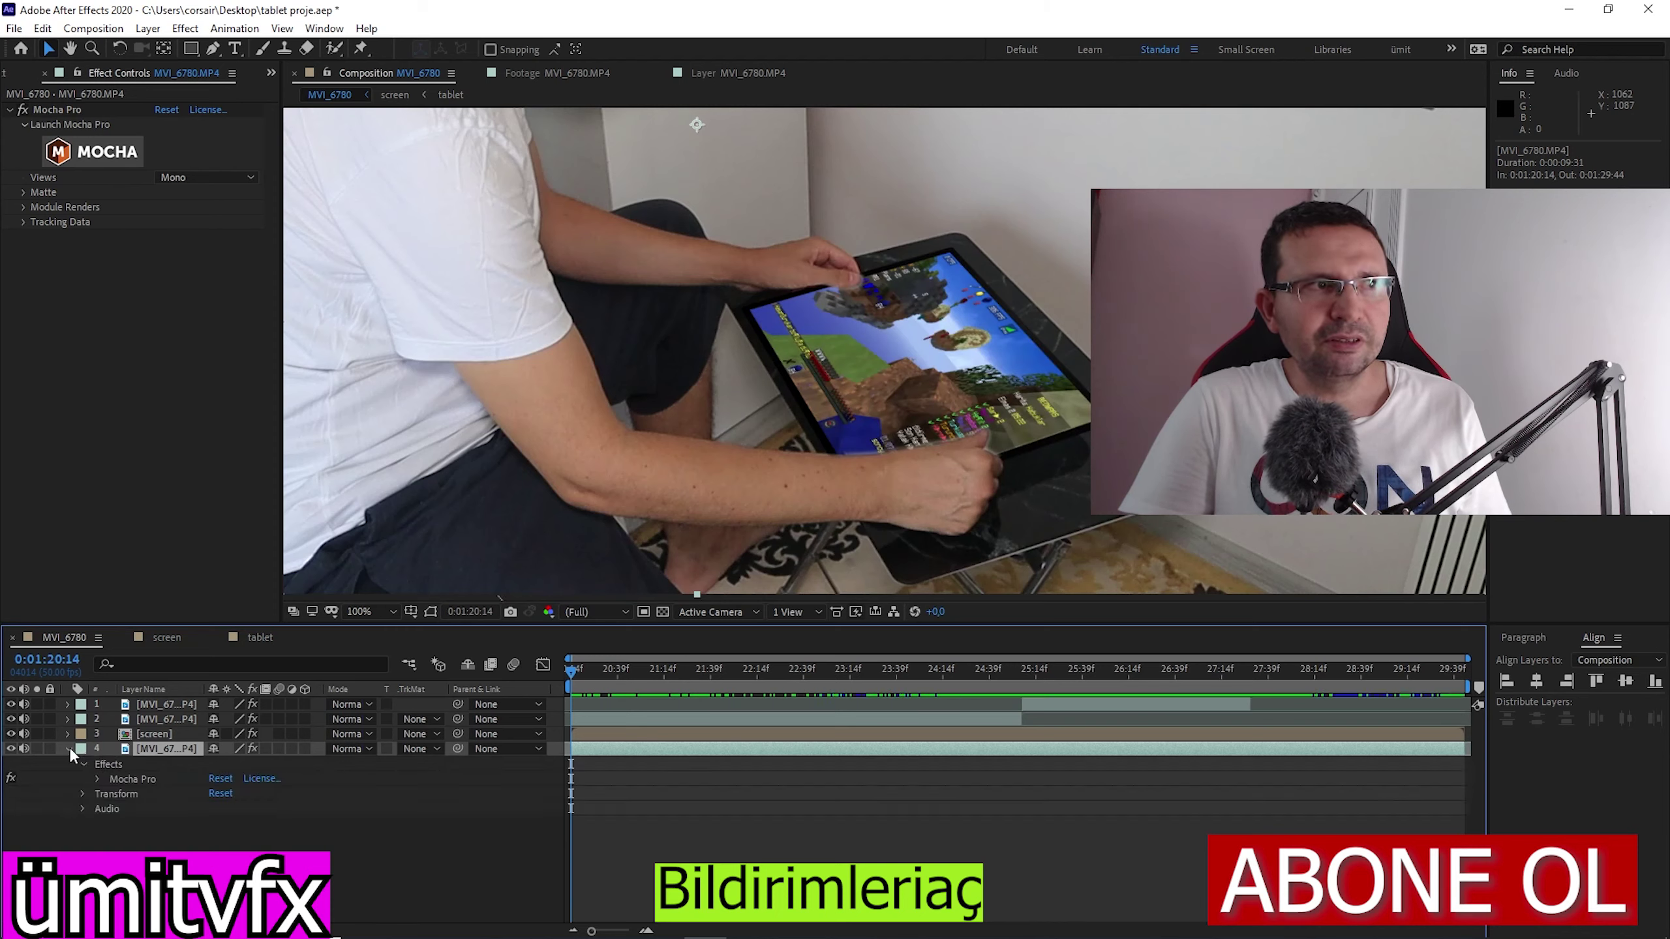
{"action": "left_click", "coordinate": [68, 751]}
{"action": "right_click", "coordinate": [292, 789]}
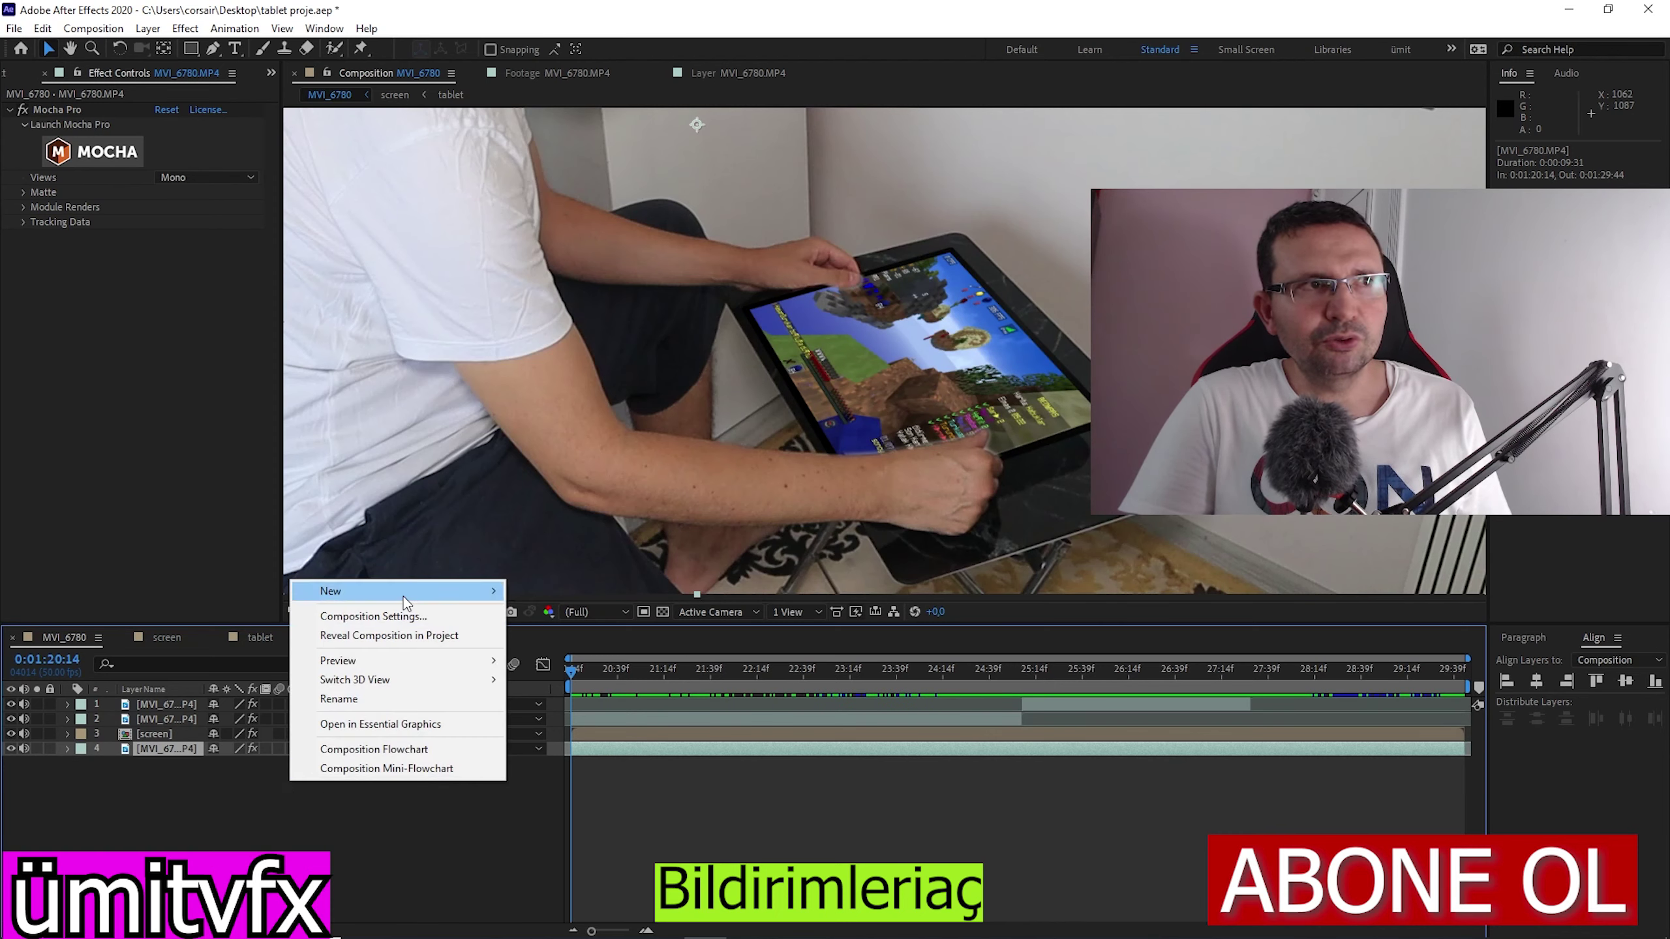
{"action": "mouse_move", "coordinate": [412, 596]}
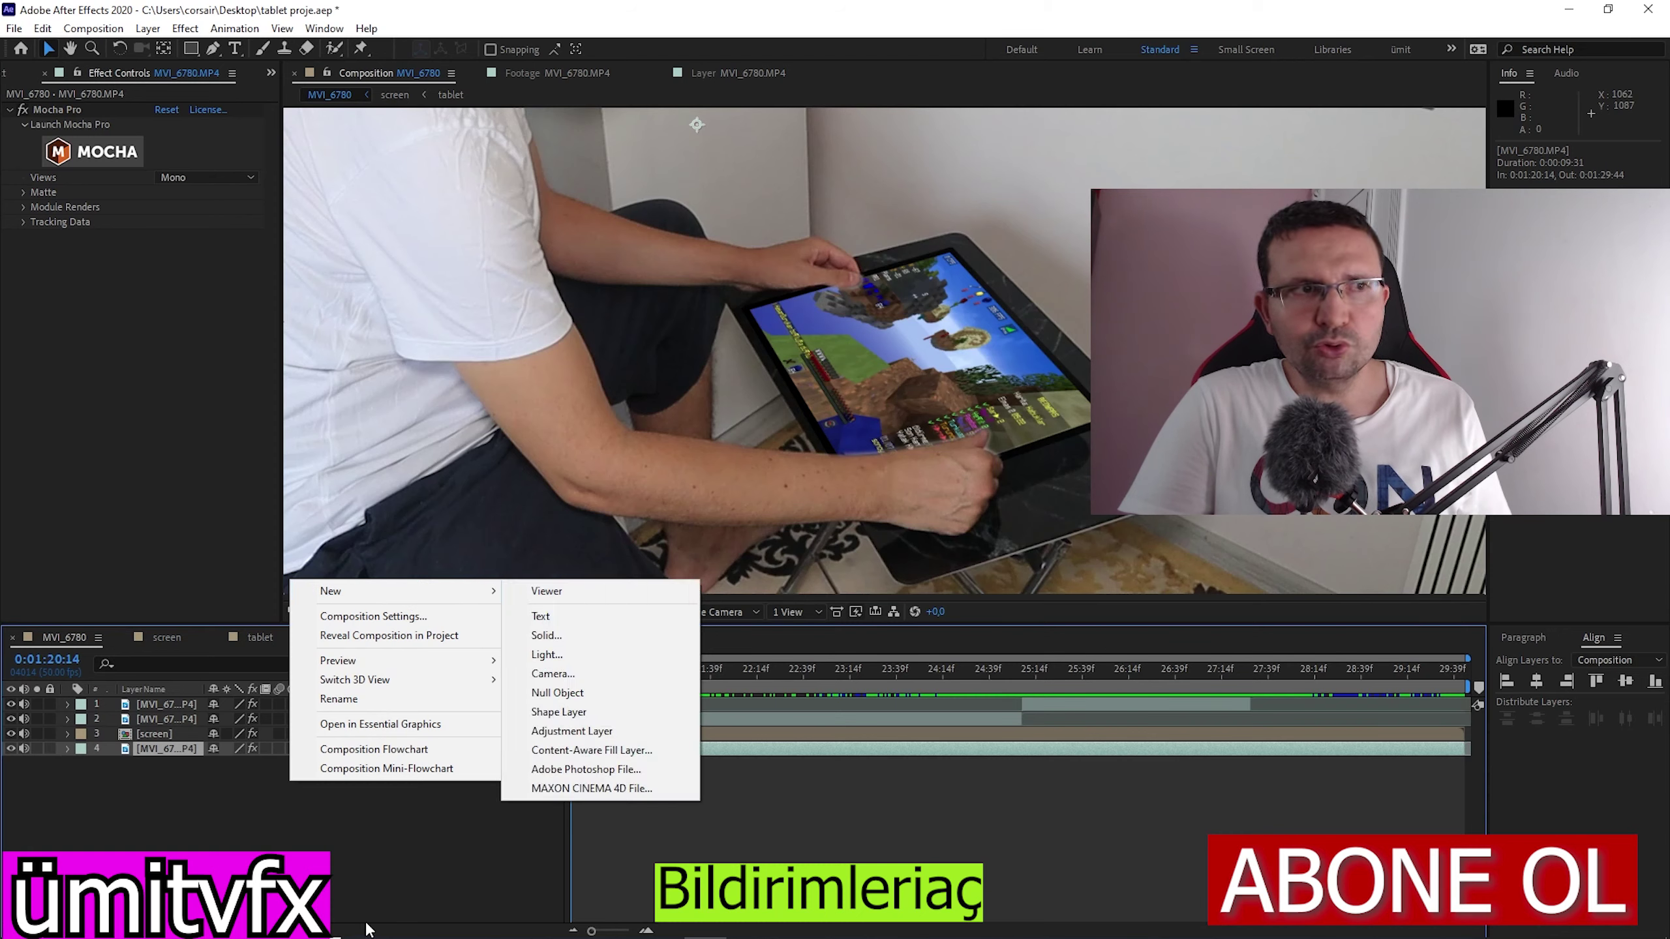
{"action": "left_click", "coordinate": [371, 899]}
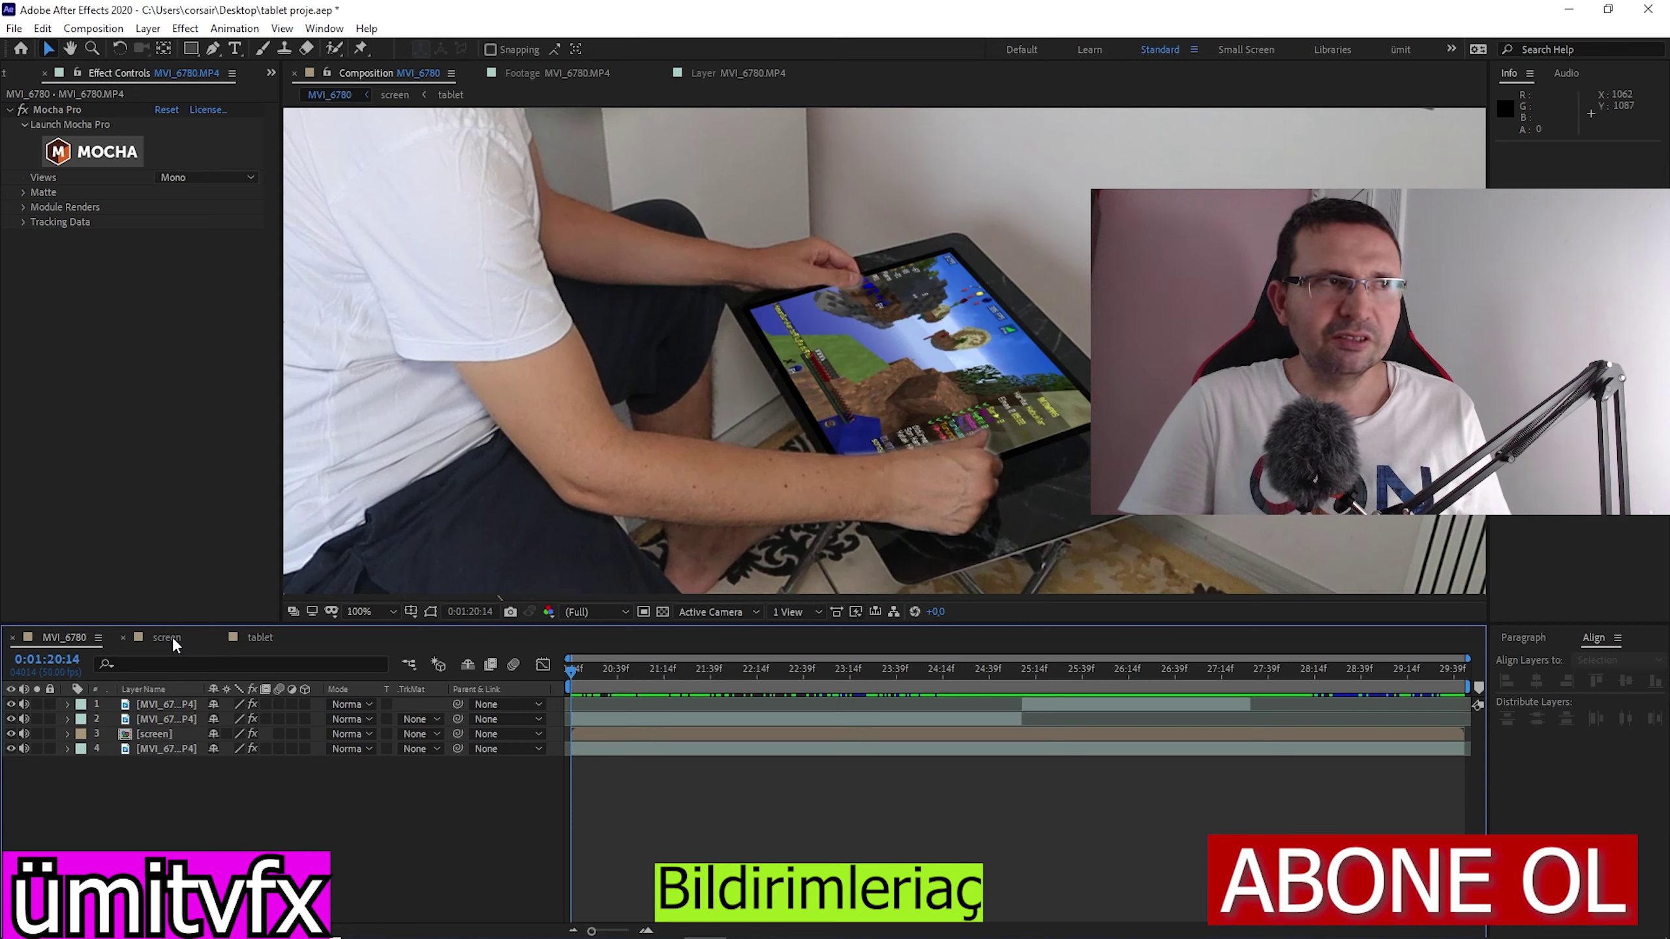
{"action": "left_click", "coordinate": [172, 639]}
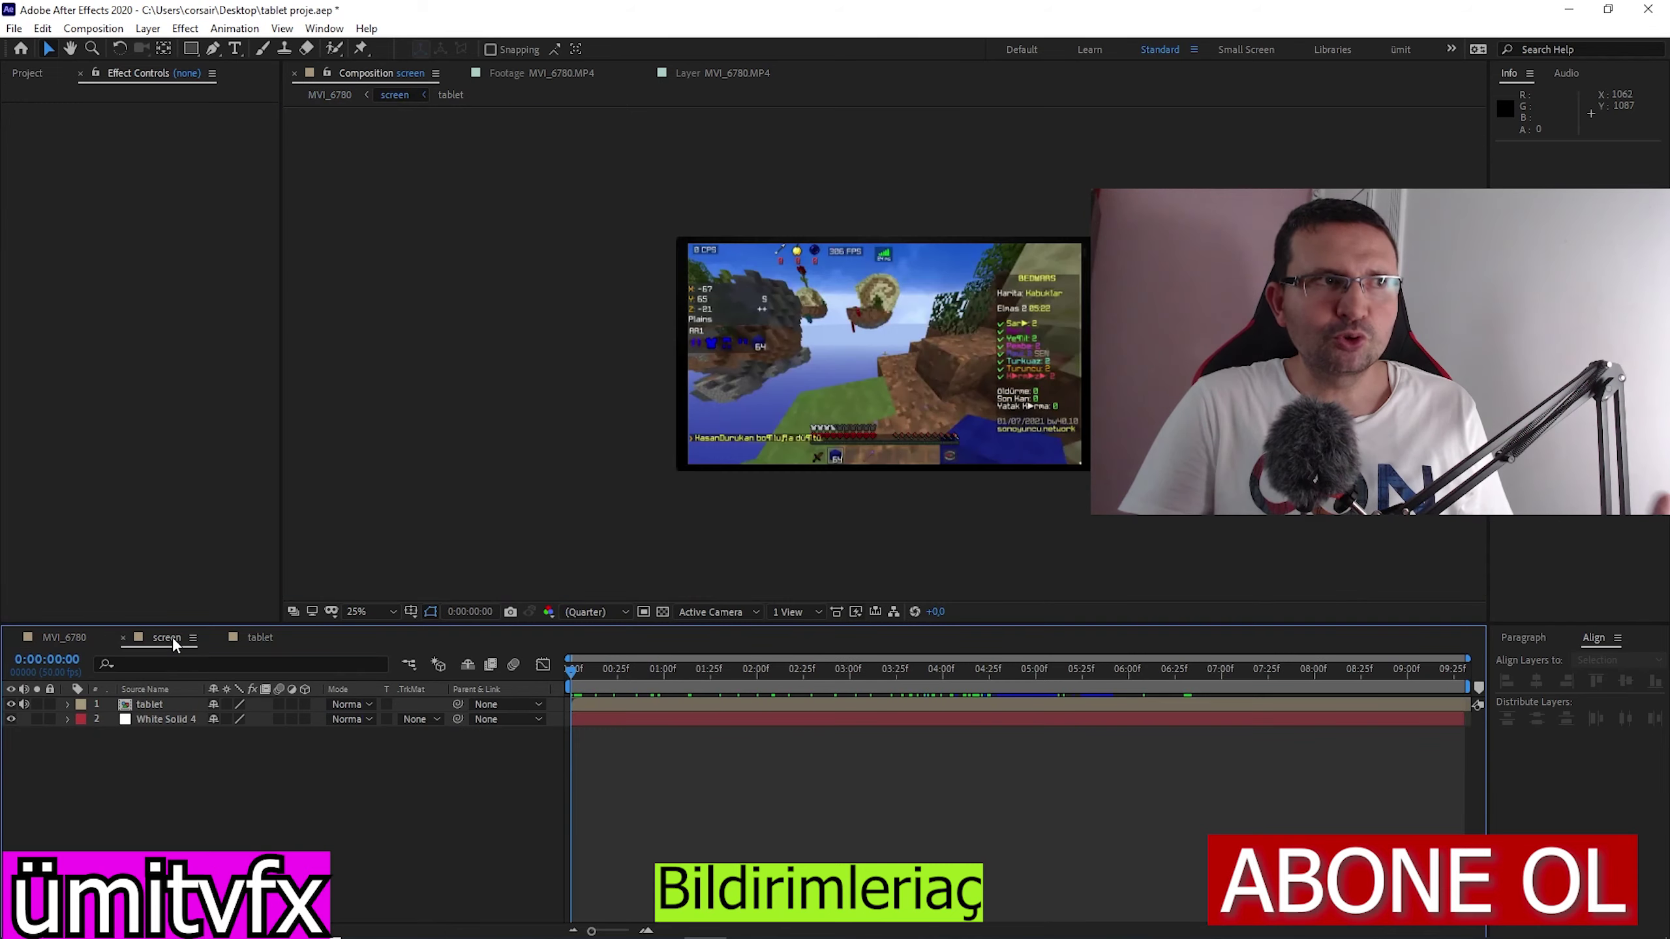
{"action": "left_click", "coordinate": [158, 720]}
{"action": "left_click", "coordinate": [43, 29]}
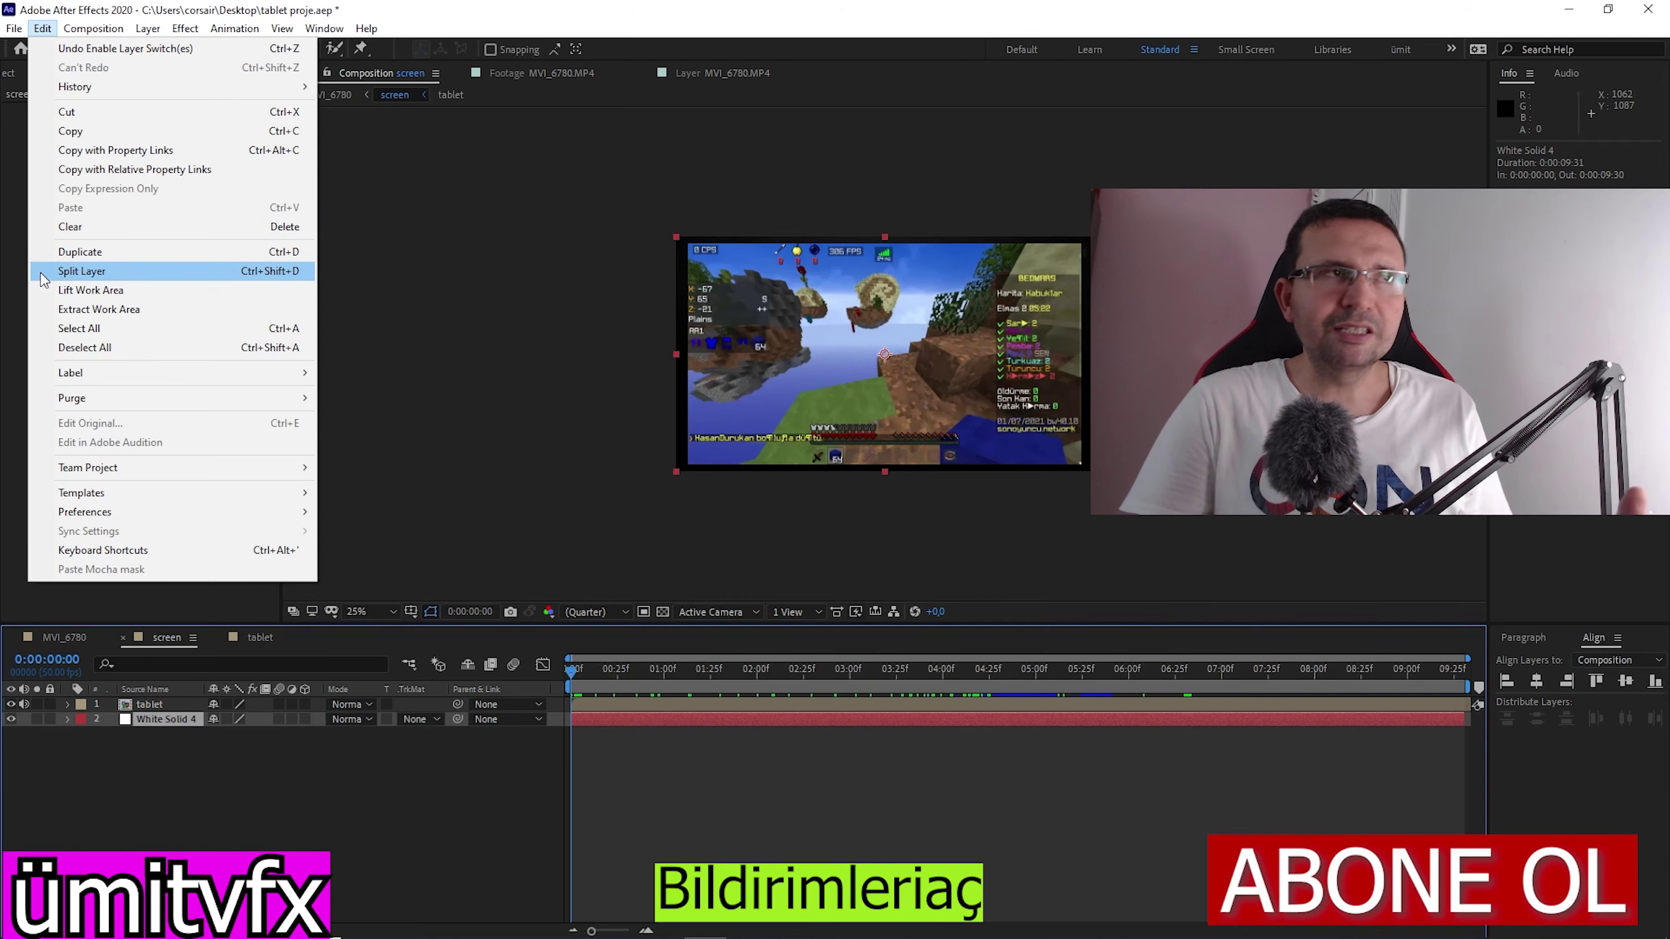
{"action": "left_click", "coordinate": [201, 783]}
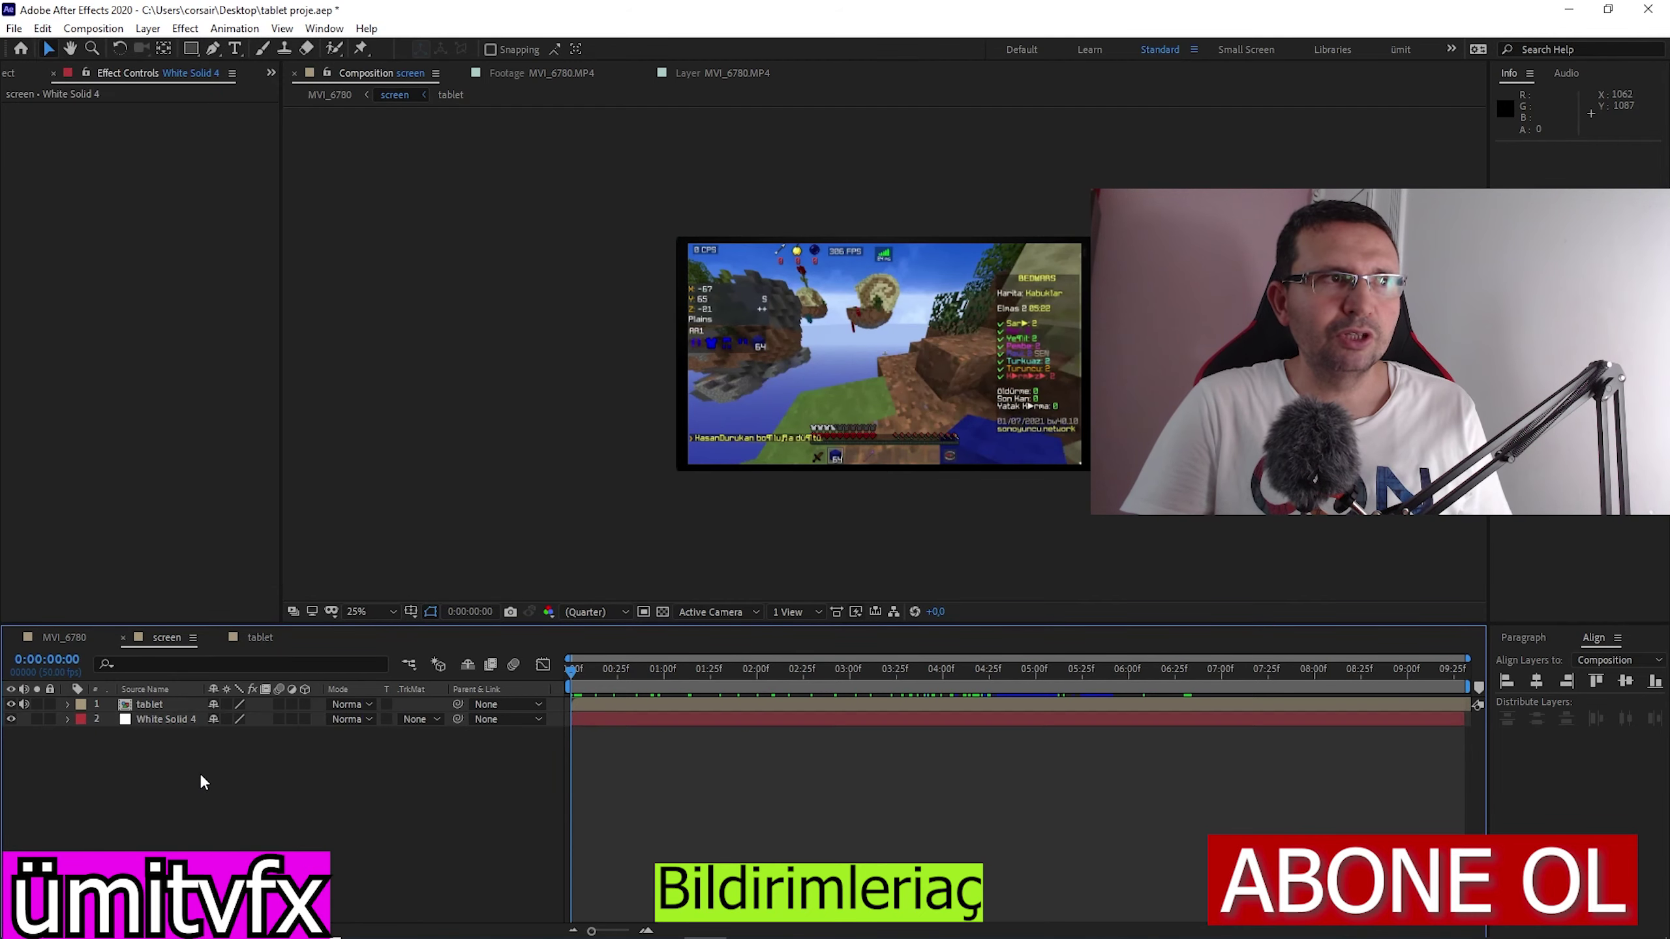
{"action": "left_click", "coordinate": [72, 638]}
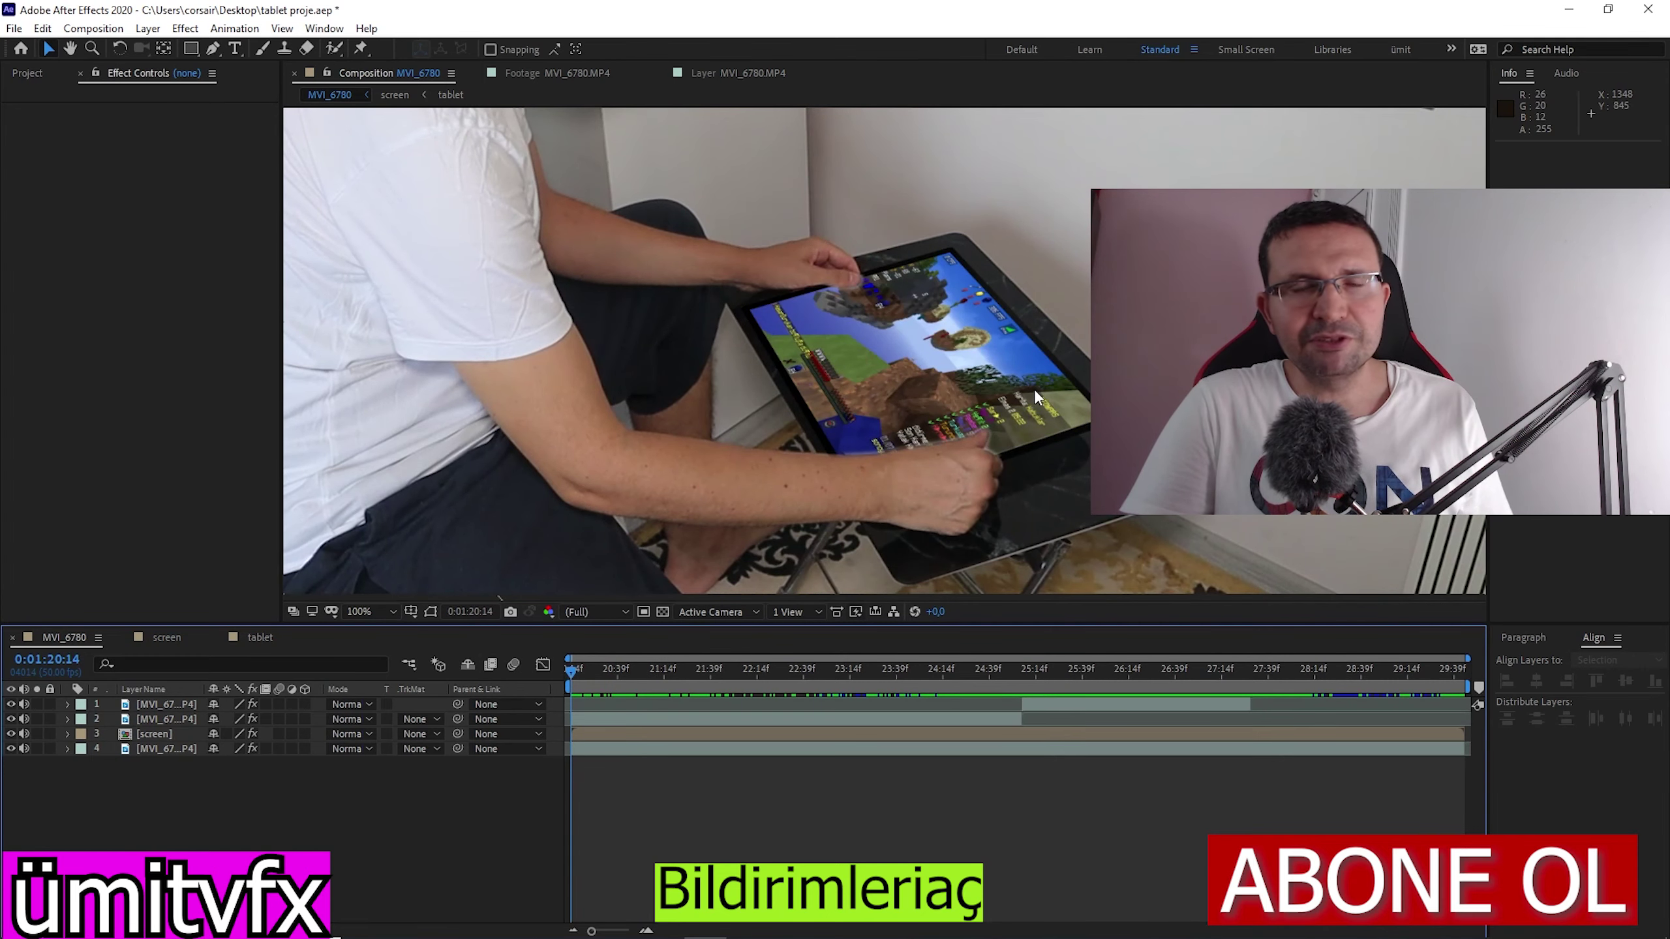
{"action": "left_click", "coordinate": [159, 636]}
{"action": "left_click", "coordinate": [251, 641]}
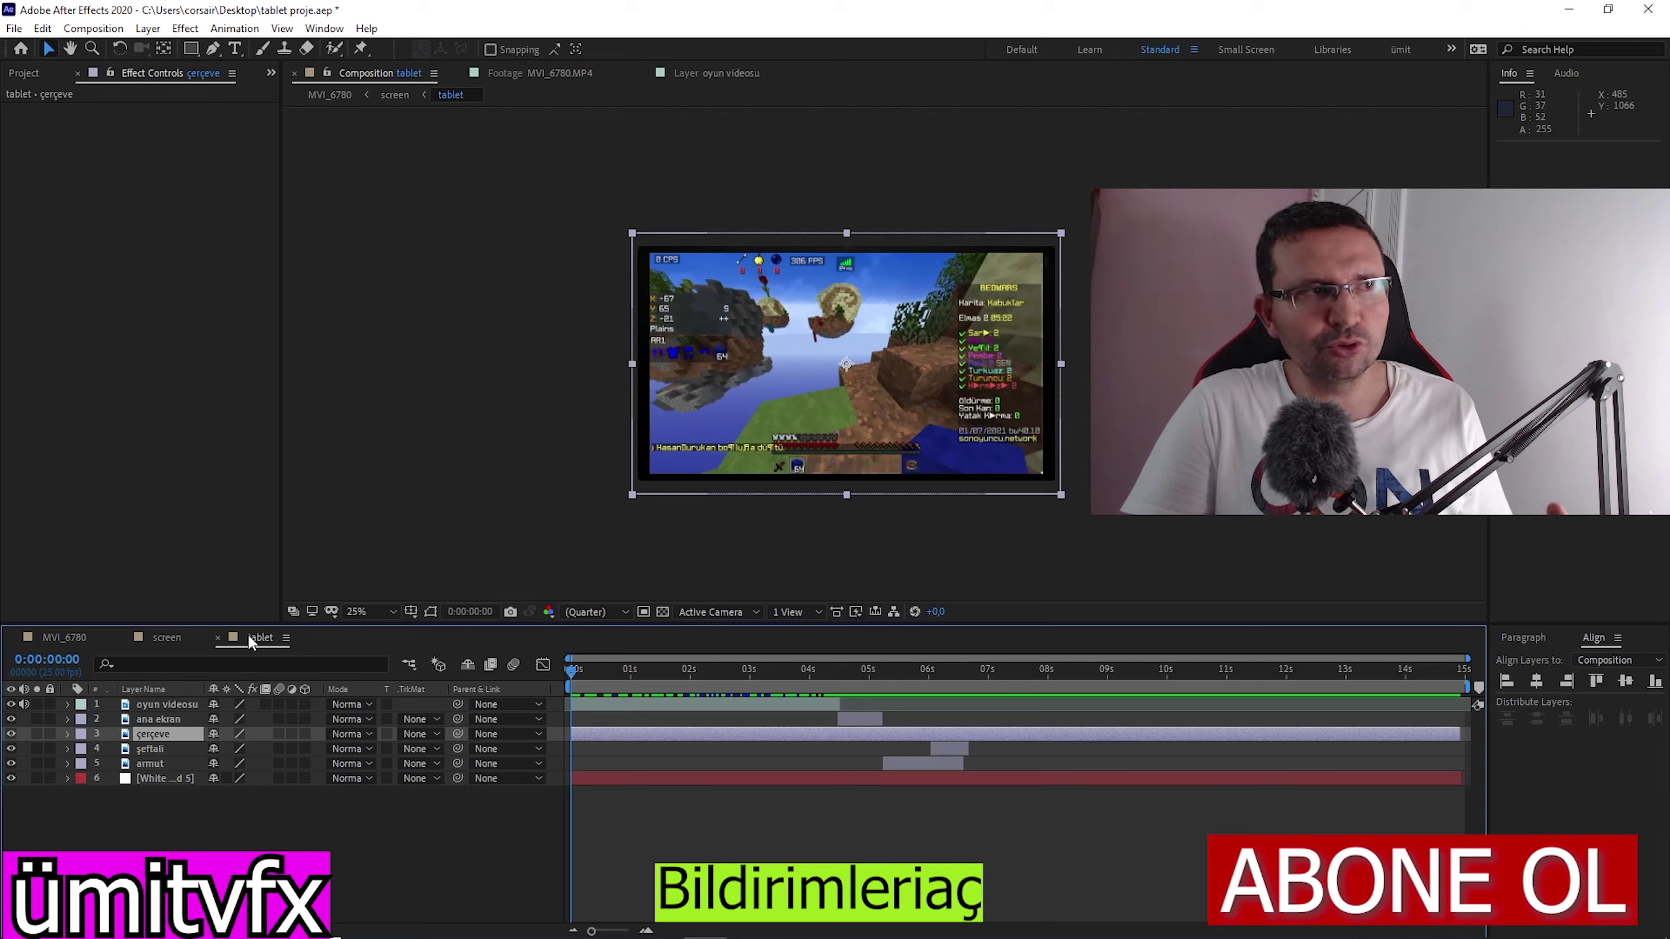
{"action": "left_click_drag", "start_coordinate": [210, 814], "coordinate": [174, 698]}
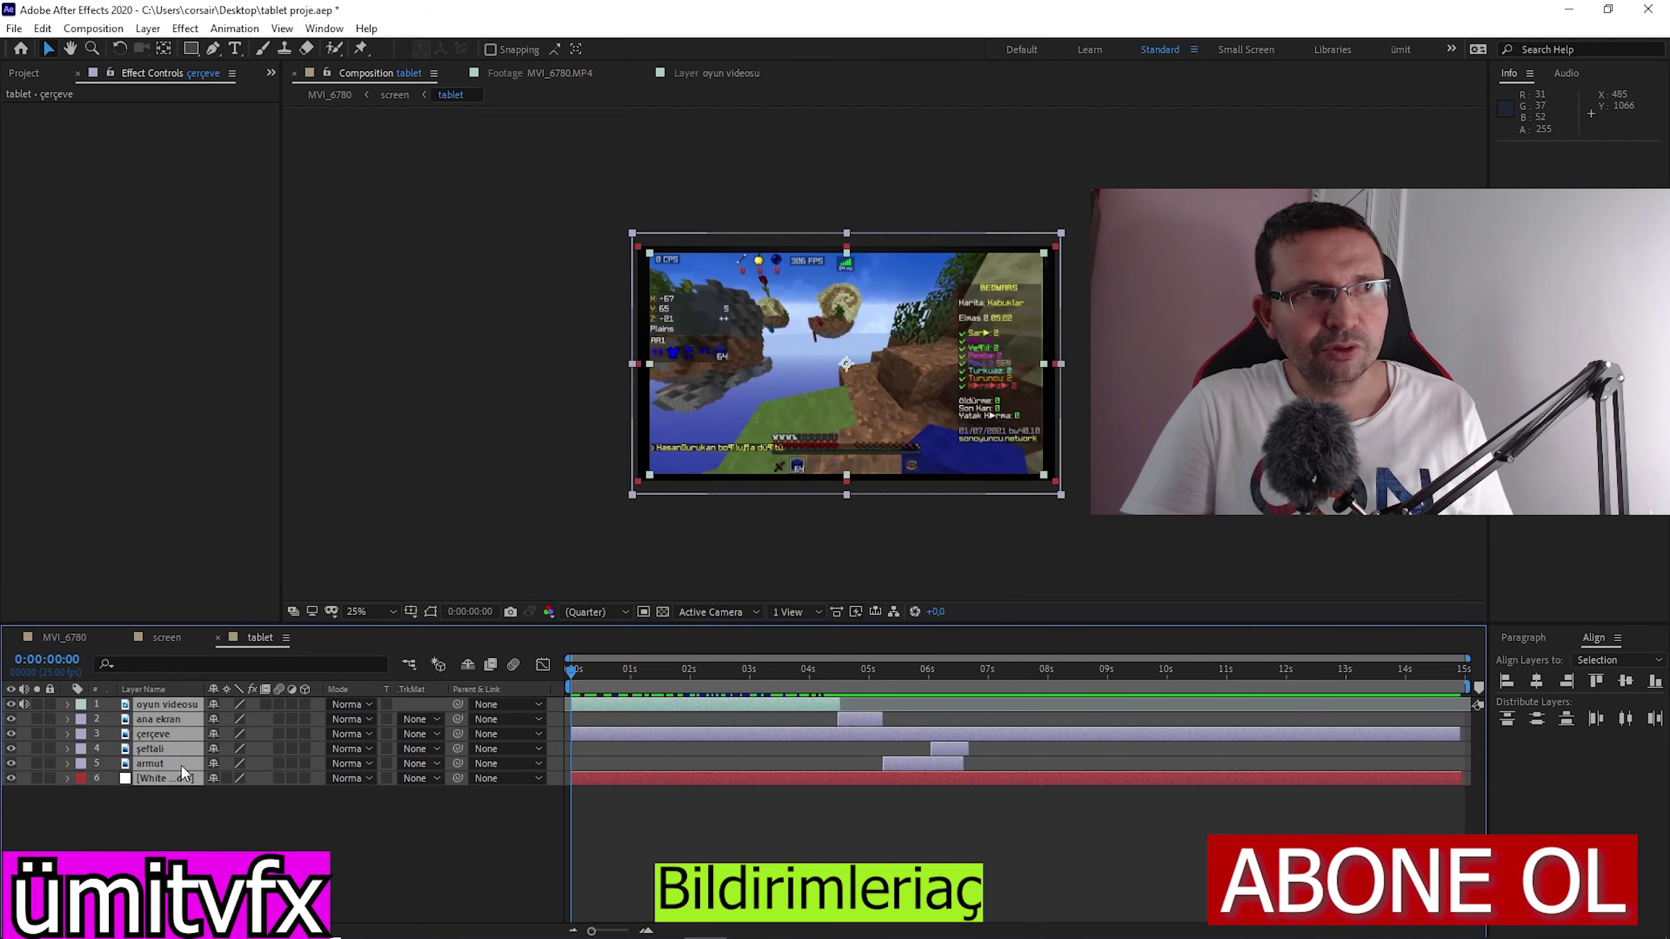
{"action": "left_click", "coordinate": [154, 634]}
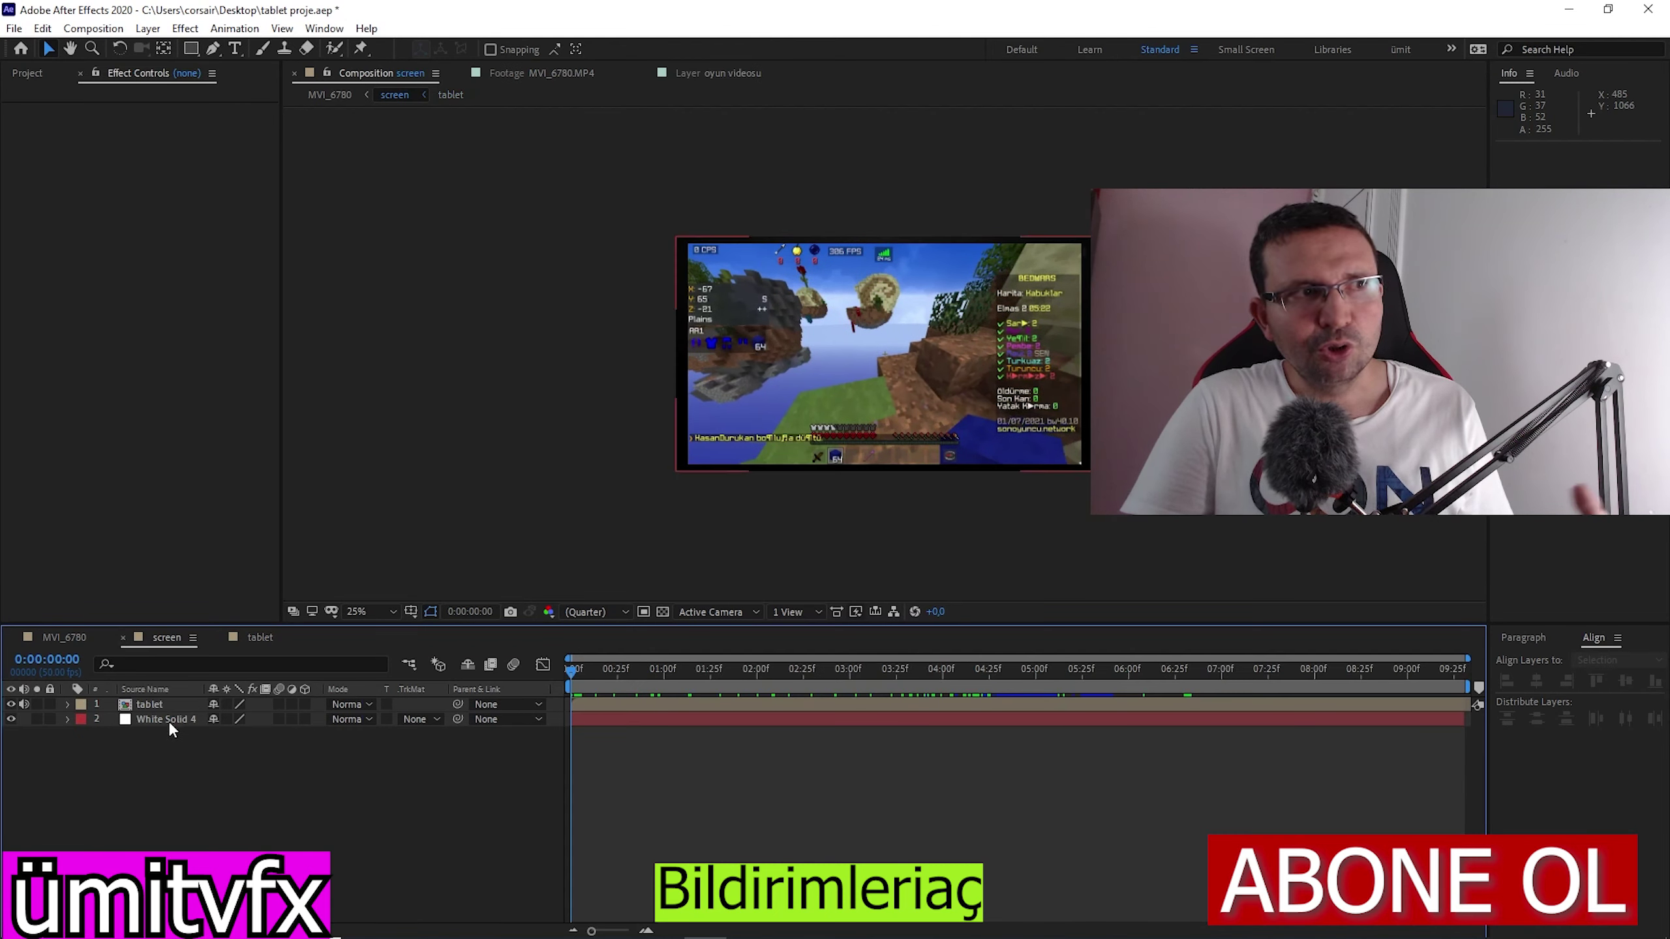
{"action": "left_click", "coordinate": [172, 720]}
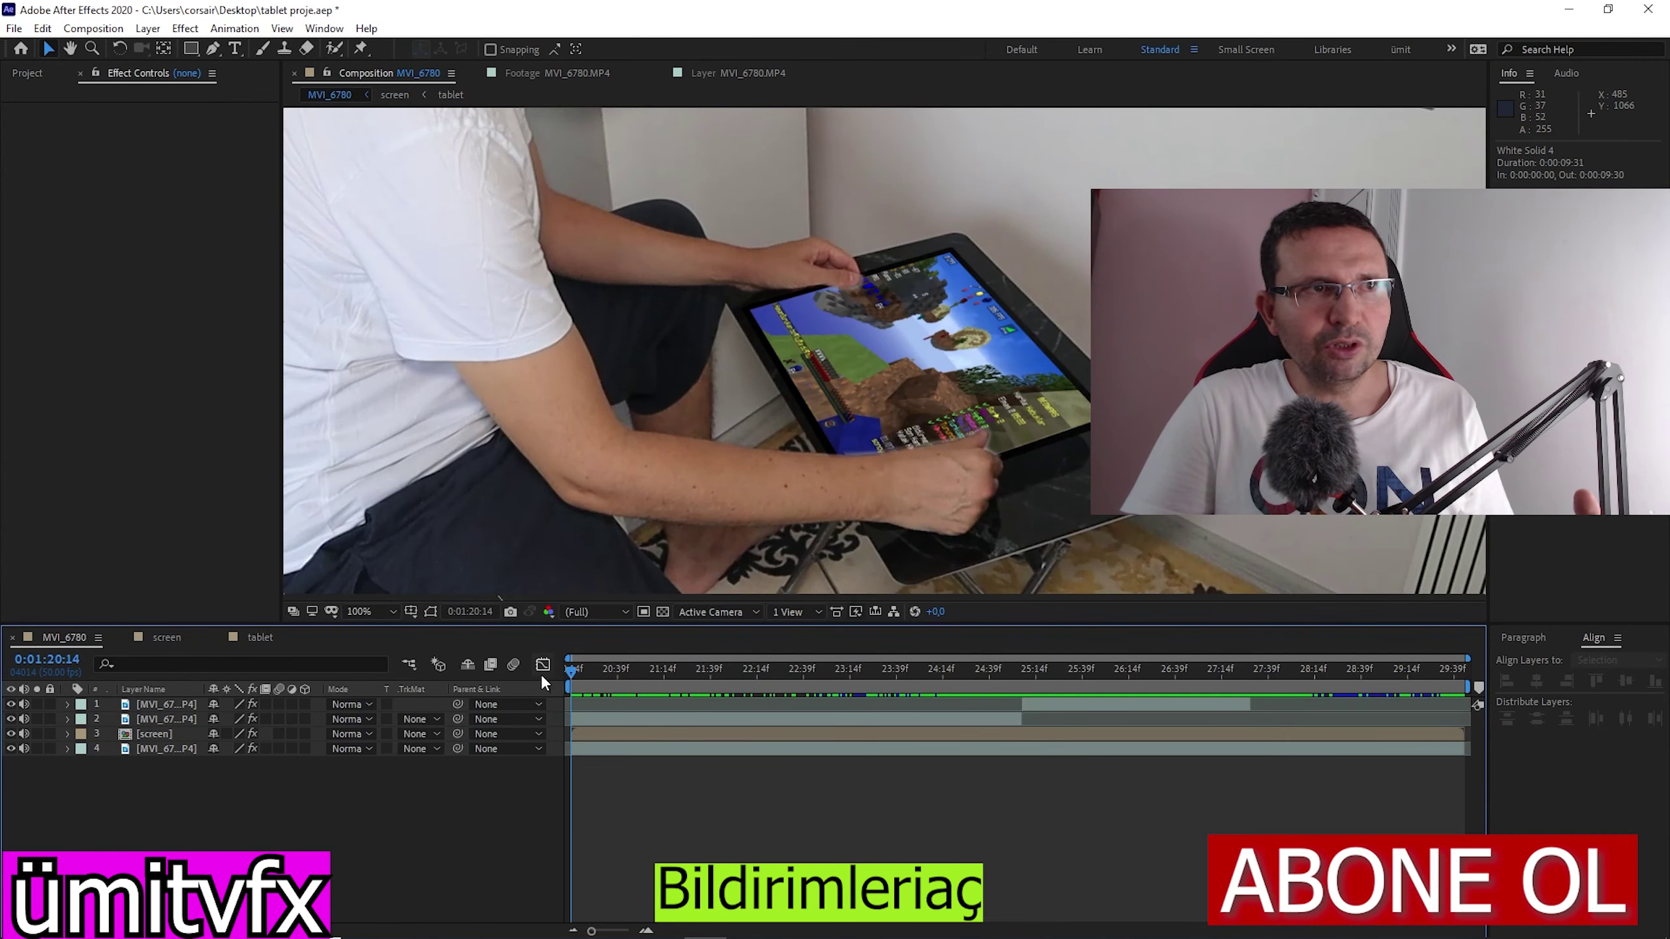
Select the Mocha Pro 2 hand layer at 0:01:24:12 and open it in the Layer panel
{"action": "left_click_drag", "start_coordinate": [571, 684], "coordinate": [924, 698]}
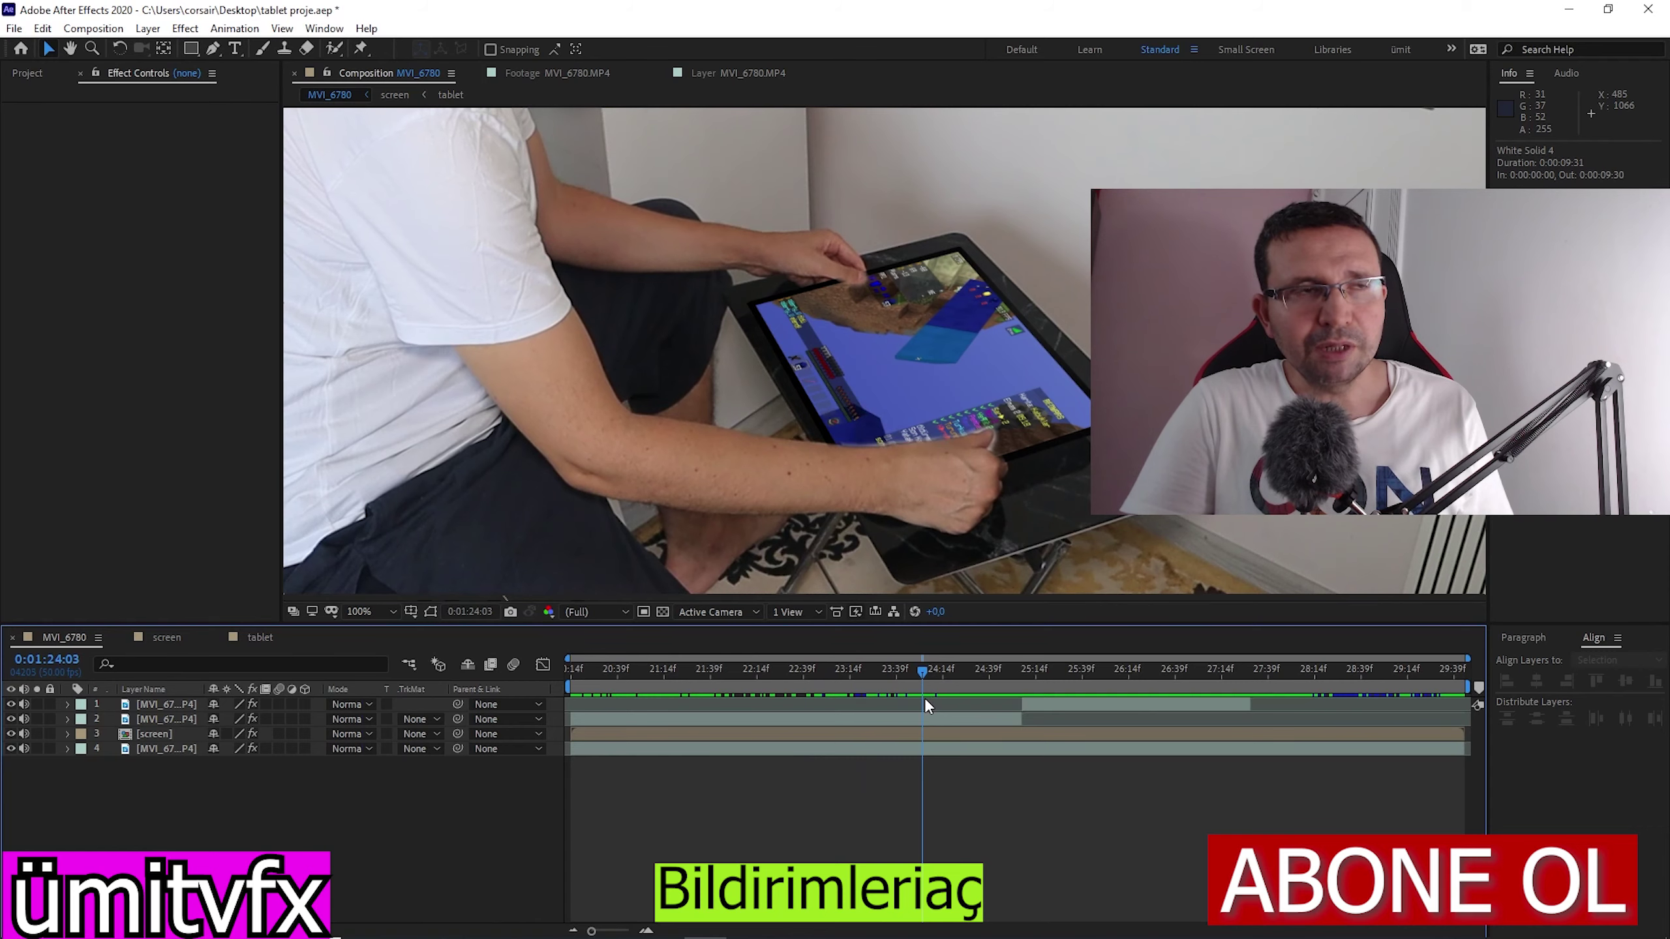
{"action": "left_click", "coordinate": [949, 473]}
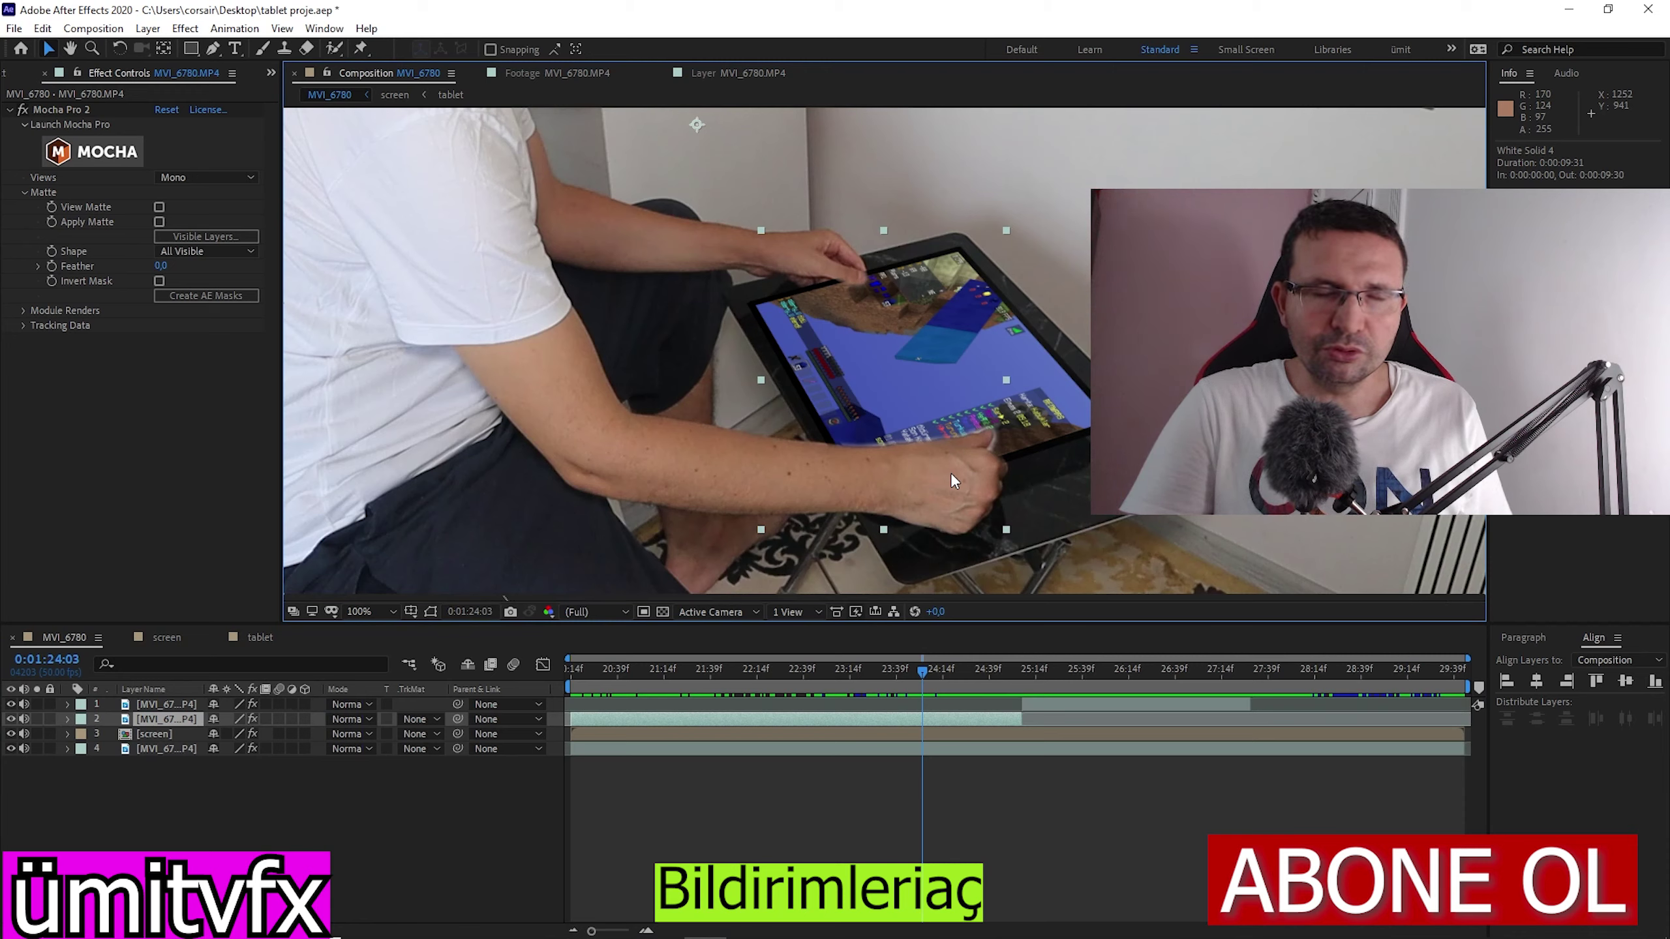
{"action": "left_click_drag", "start_coordinate": [930, 670], "coordinate": [939, 671]}
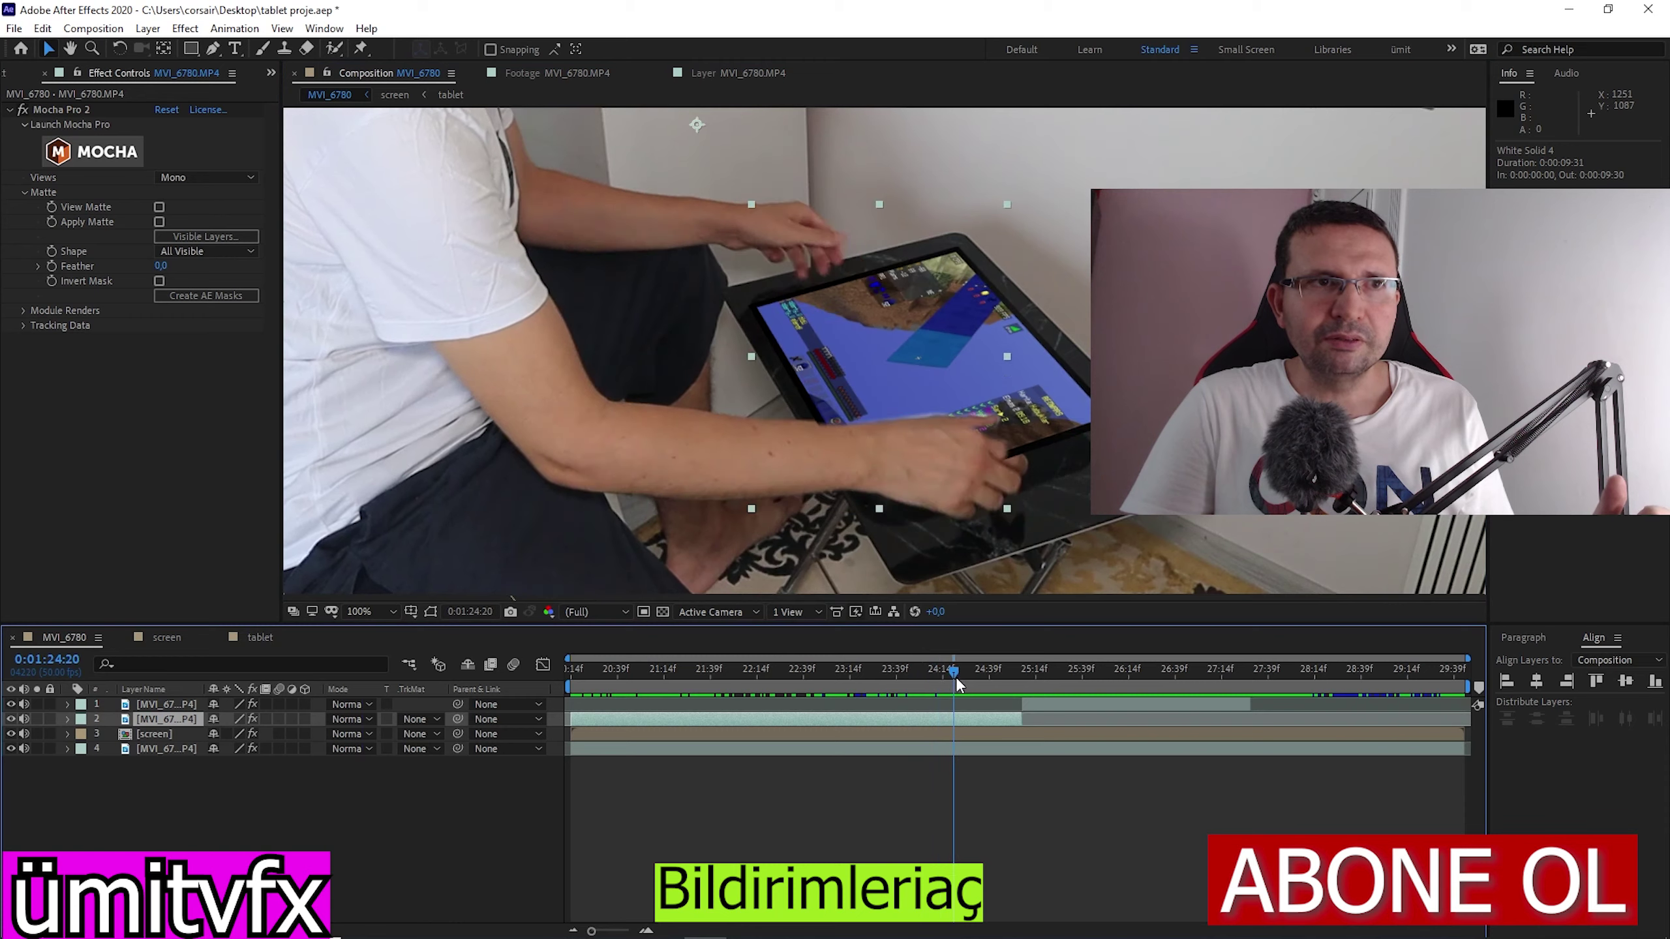
{"action": "double_click", "coordinate": [957, 724]}
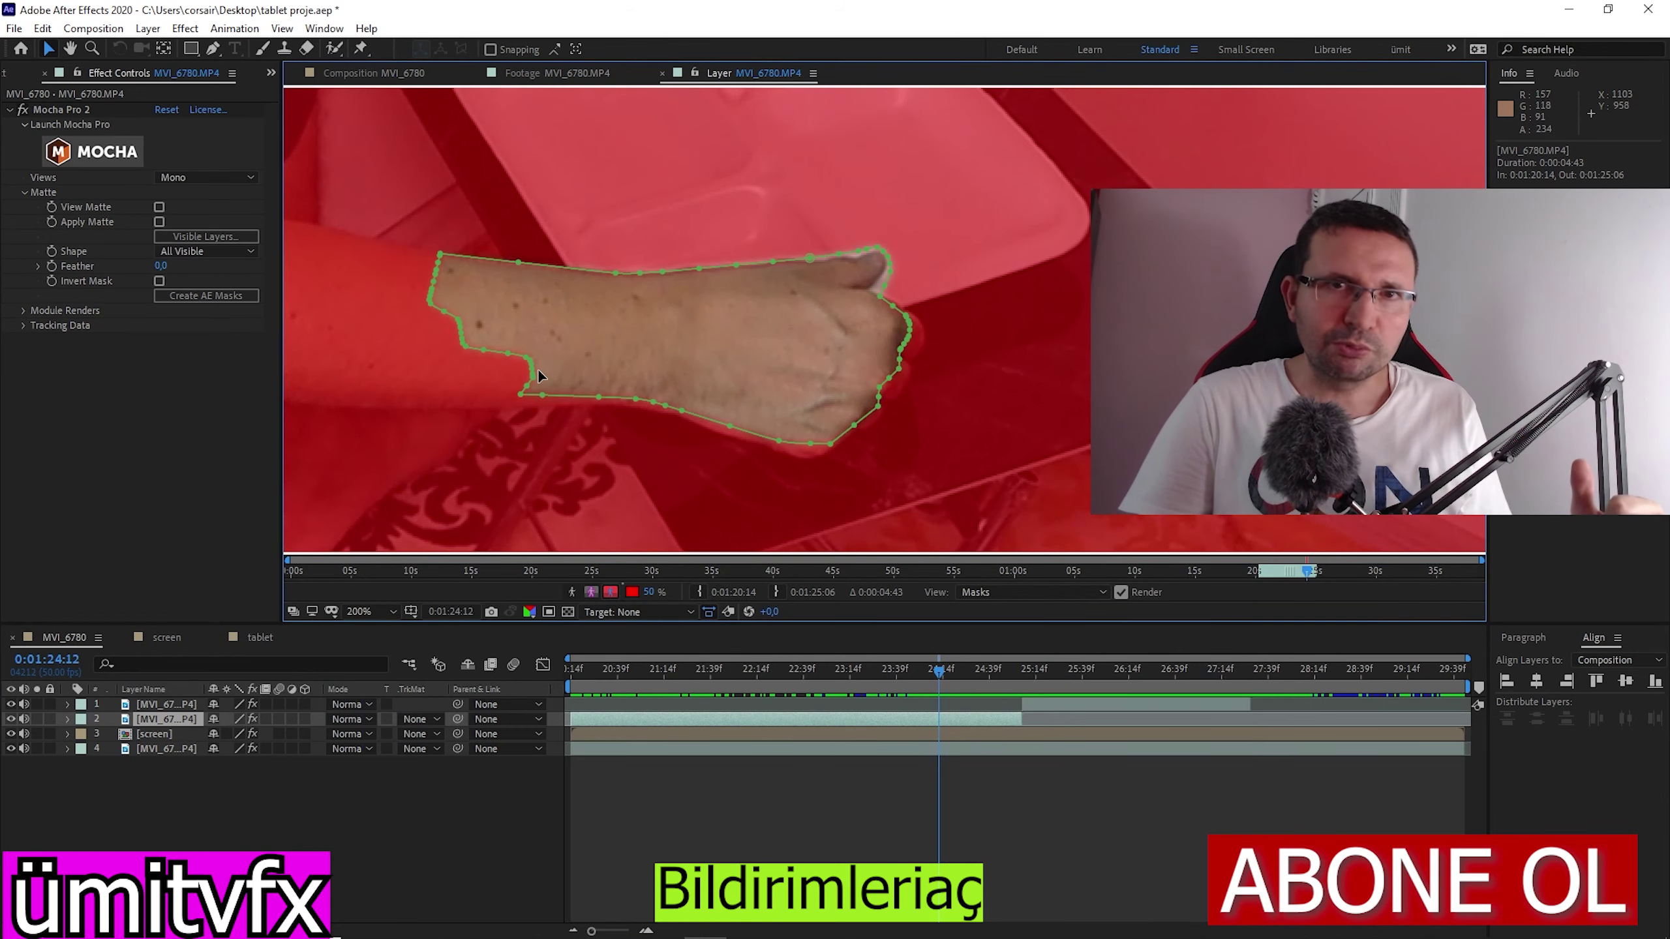
Check the hand mask in the Layer panel's alpha, alpha overlay and boundary views
{"action": "mouse_move", "coordinate": [1289, 571]}
{"action": "left_mouse_down"}
{"action": "mouse_move", "coordinate": [1267, 573]}
{"action": "mouse_move", "coordinate": [1288, 572]}
{"action": "left_mouse_up"}
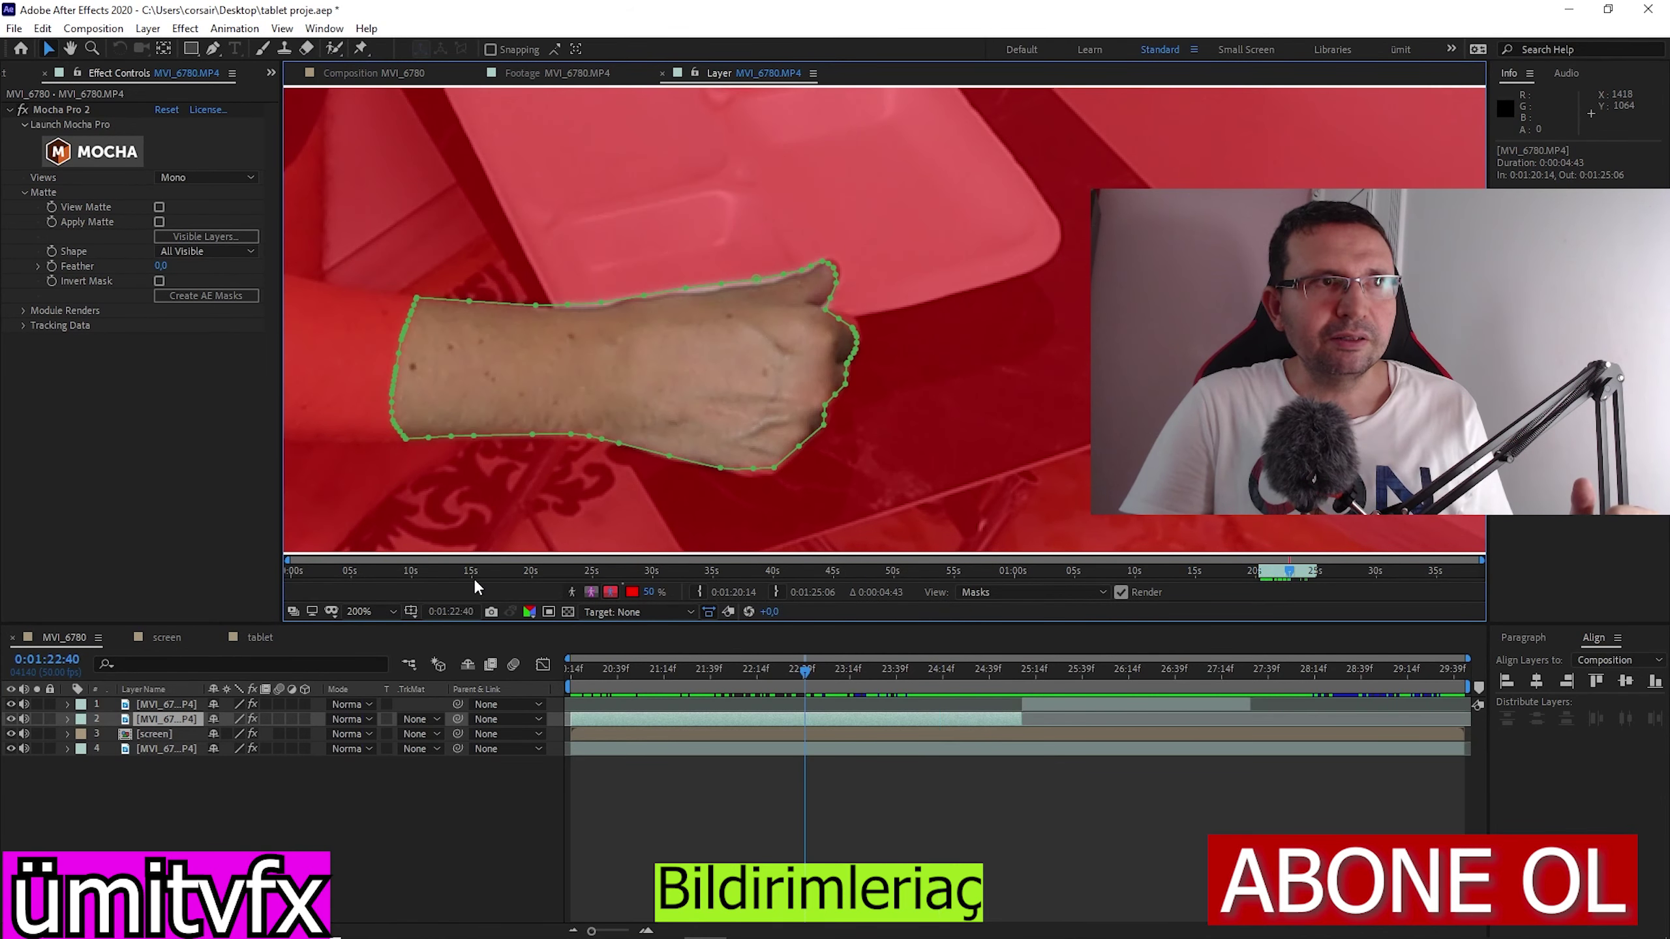
{"action": "left_click", "coordinate": [578, 596]}
{"action": "left_click", "coordinate": [591, 593]}
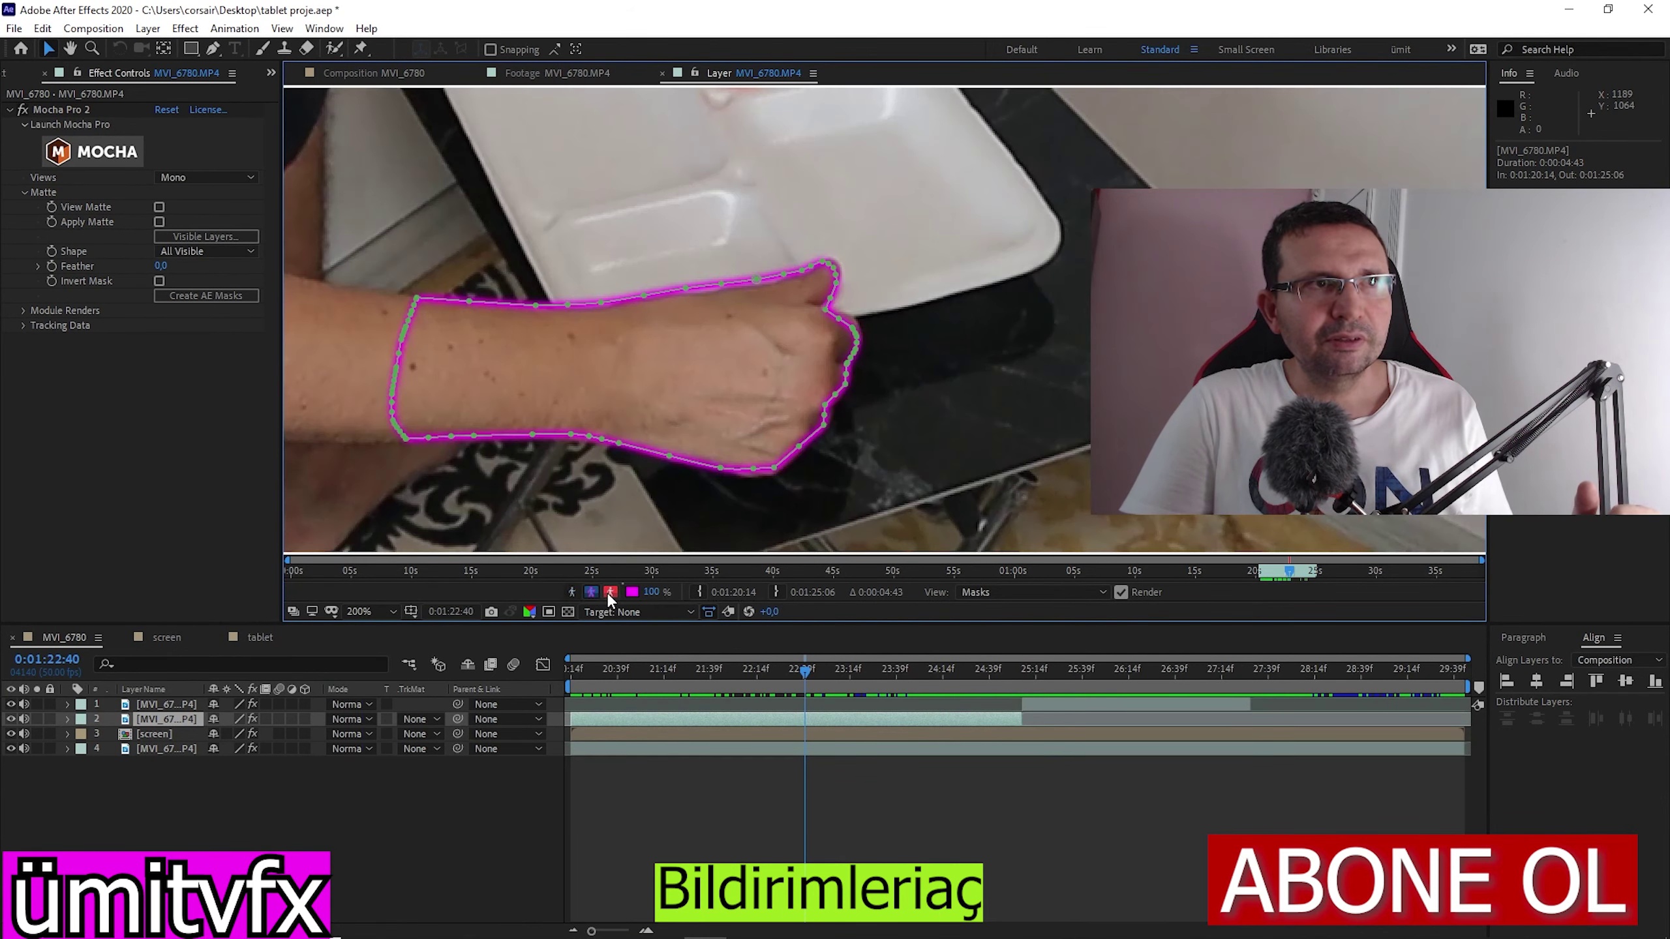
{"action": "left_click", "coordinate": [611, 592]}
{"action": "left_click", "coordinate": [572, 593]}
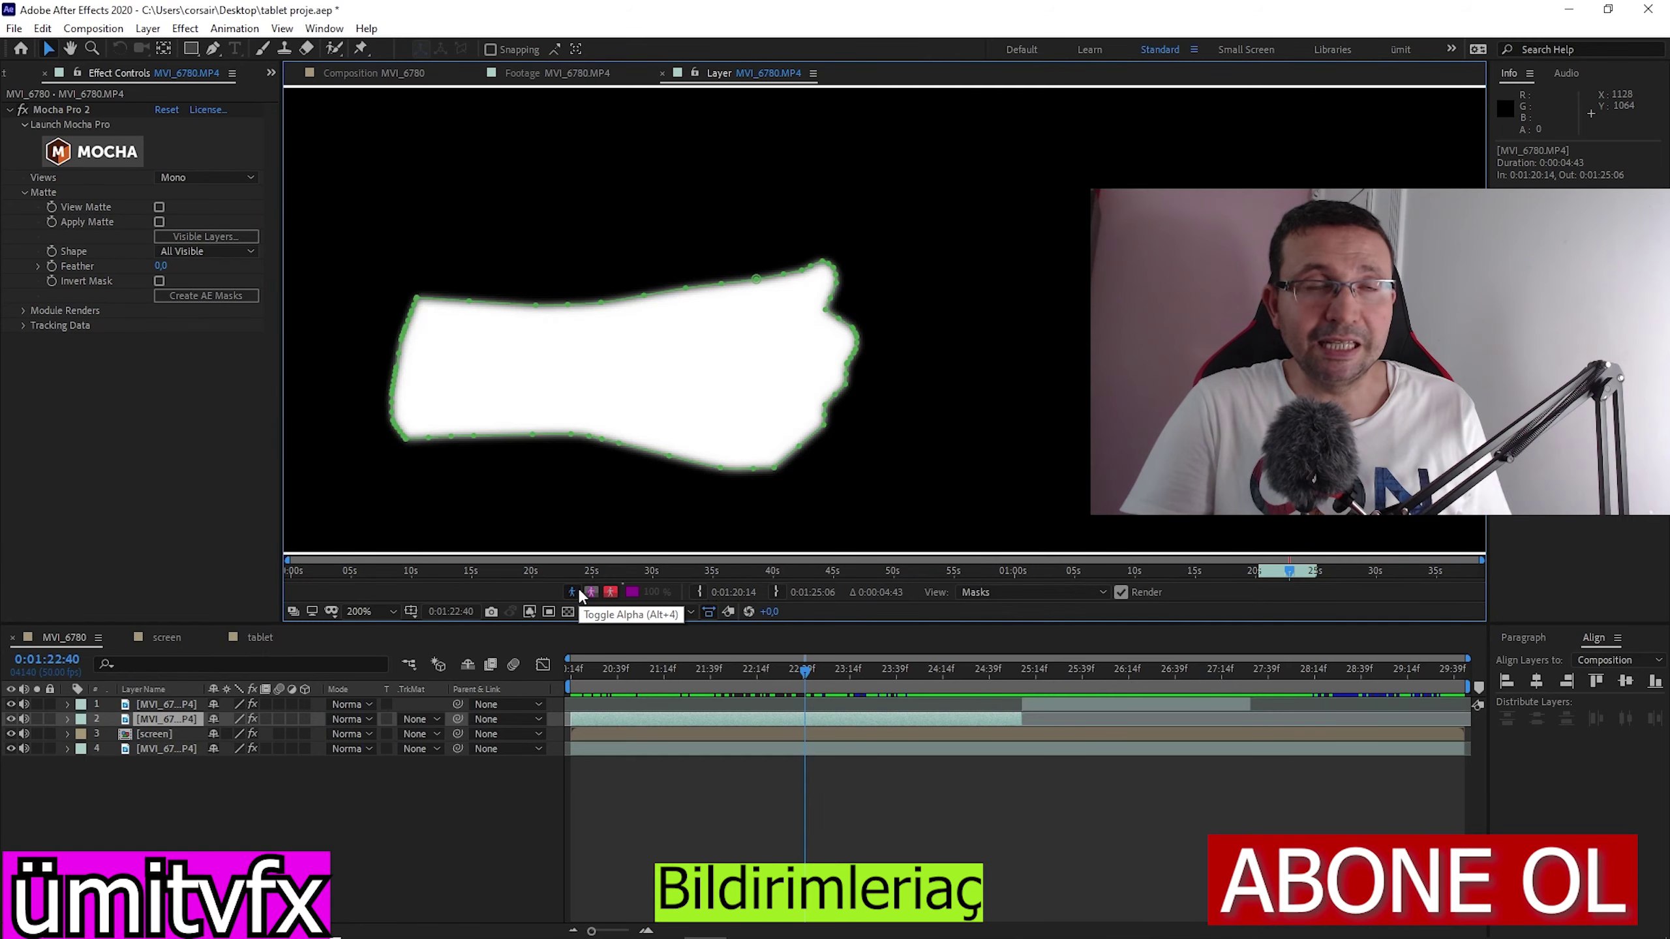
{"action": "left_click", "coordinate": [591, 592]}
Undo the in/out time change, close the Layer tab, and scrub the composition to 0:01:25:48
{"action": "left_click_drag", "start_coordinate": [1280, 569], "coordinate": [1275, 569]}
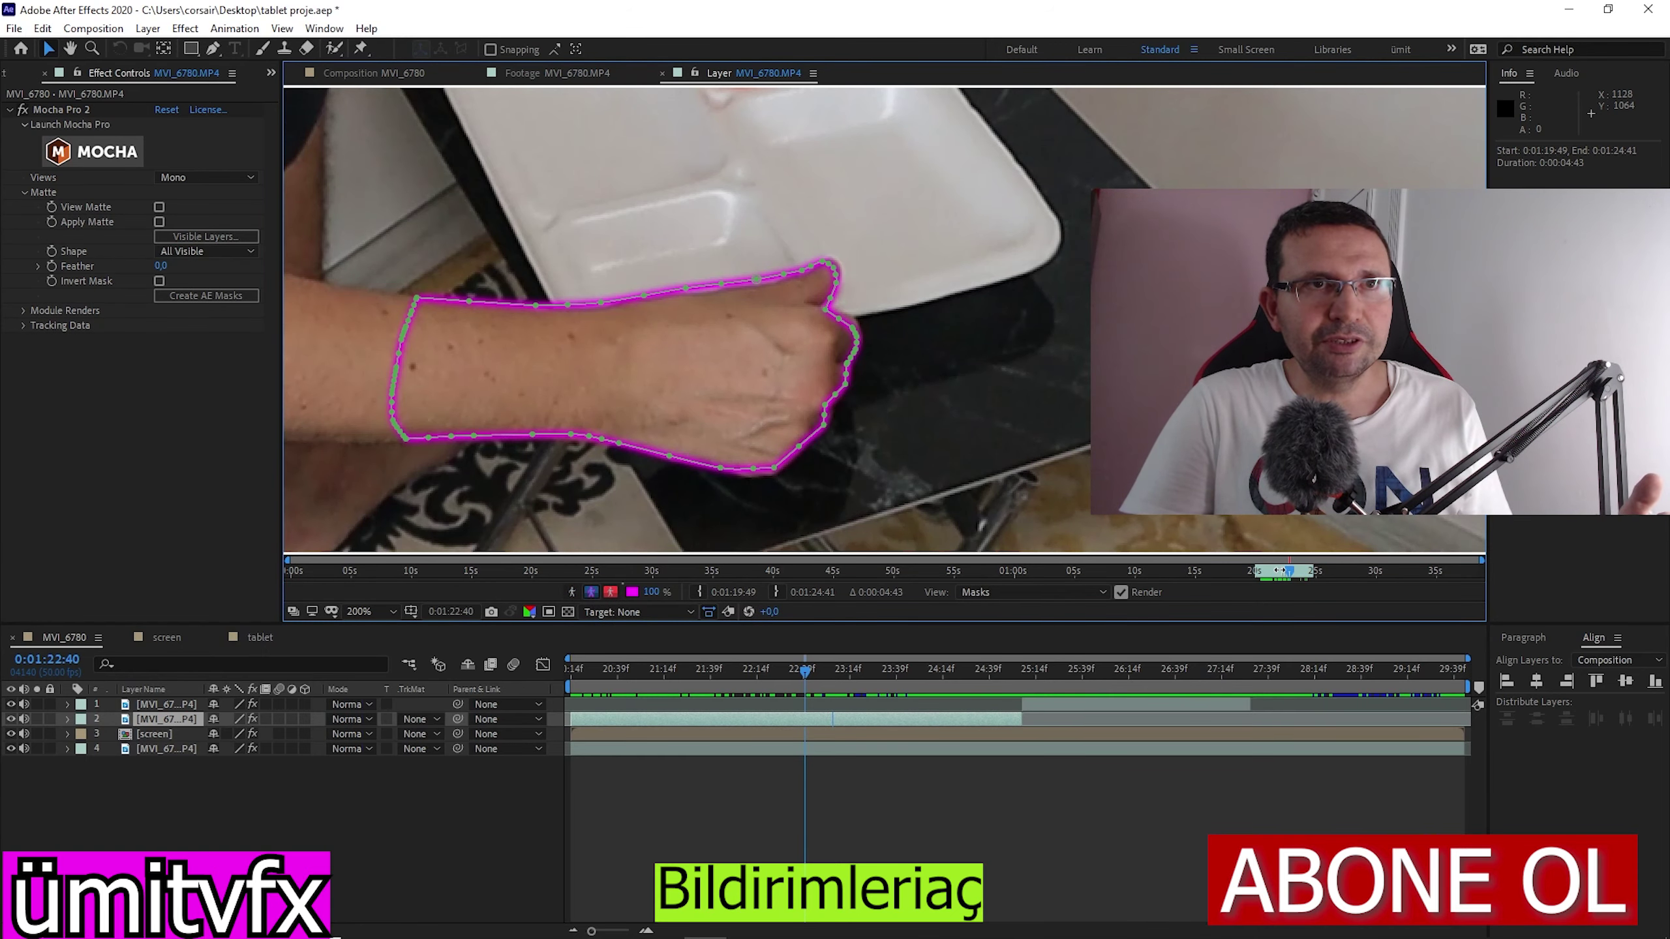
{"action": "key", "text": "ctrl+z"}
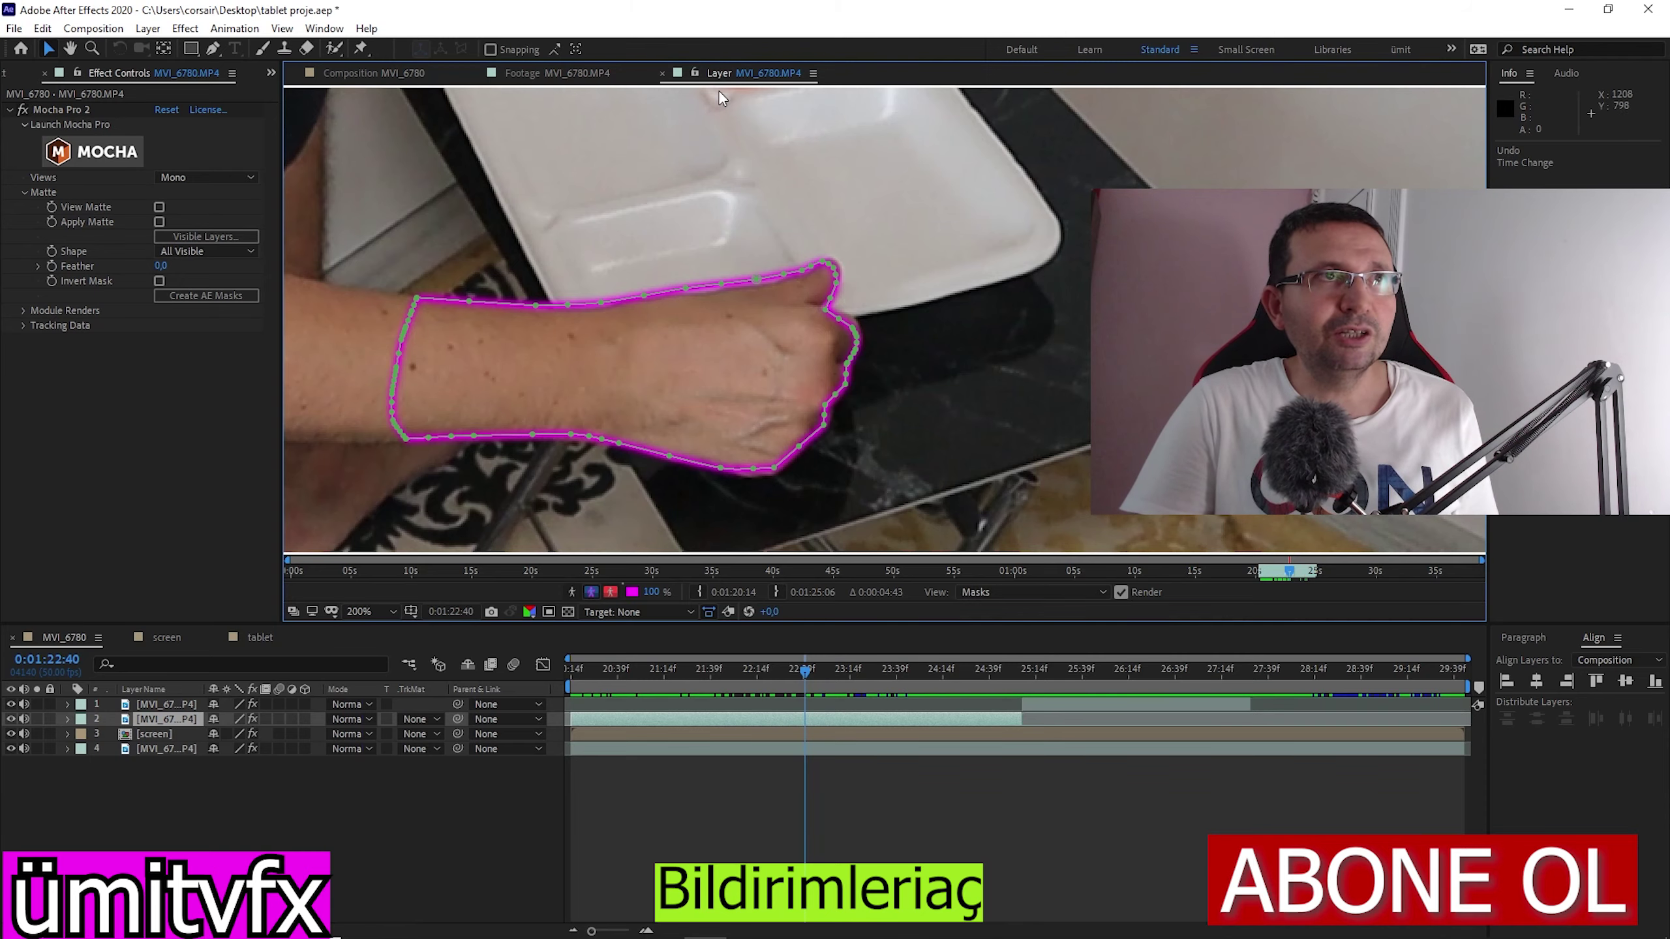
{"action": "left_click", "coordinate": [663, 73]}
{"action": "left_click_drag", "start_coordinate": [810, 671], "coordinate": [1105, 701]}
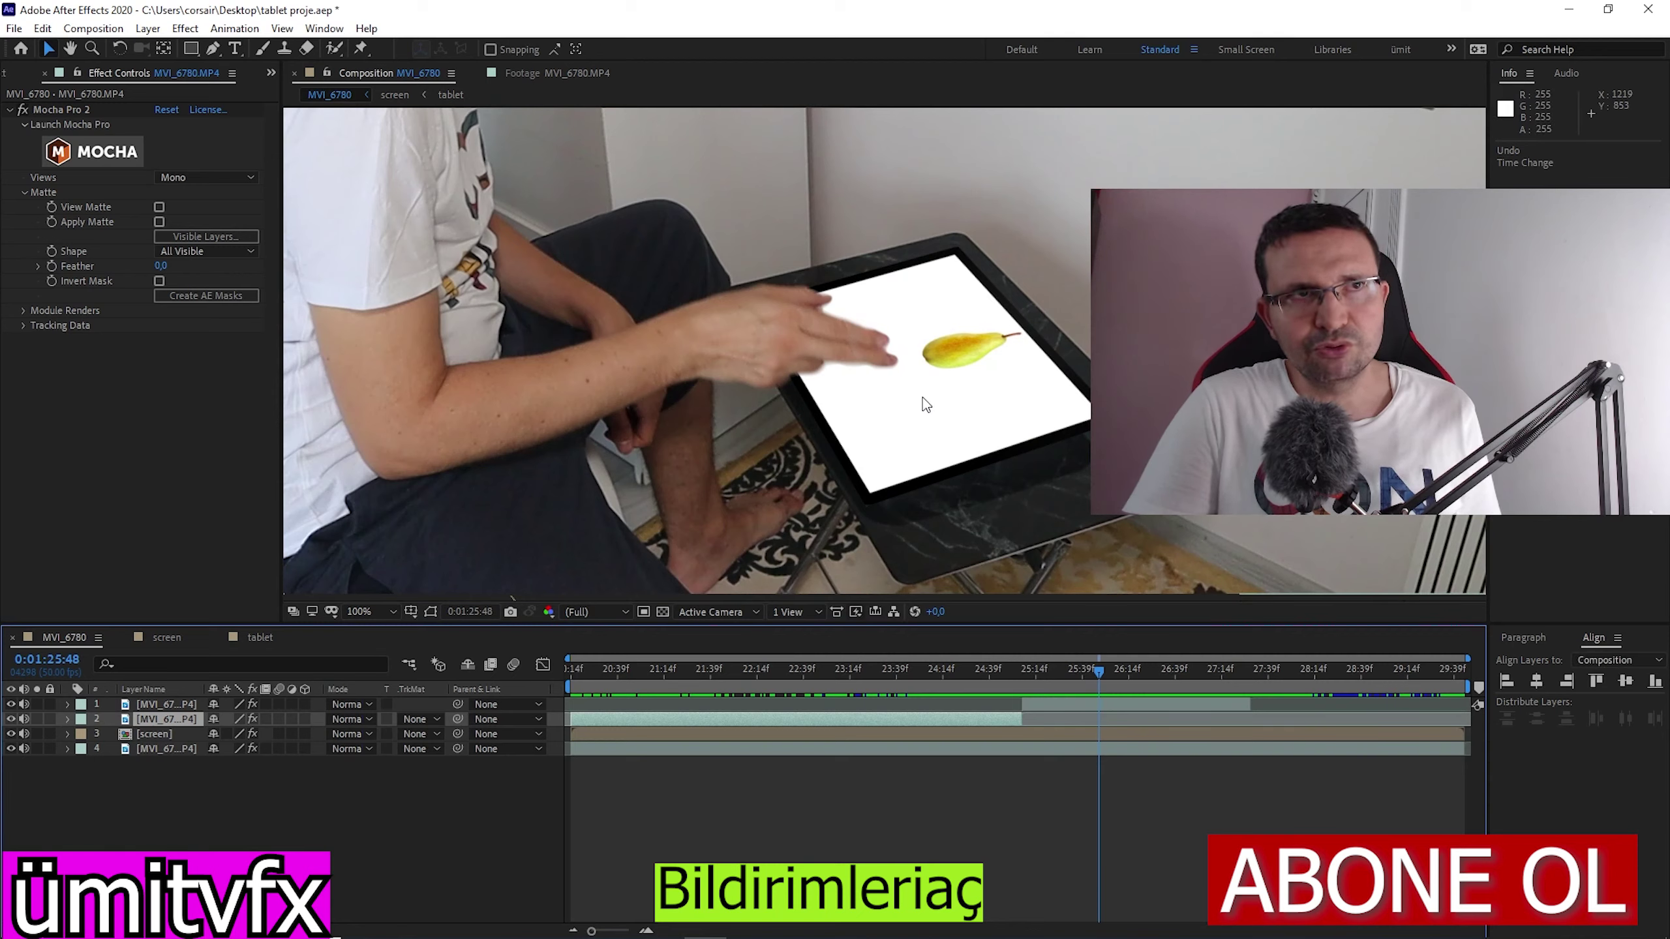
Review the effects of layers 1 and 4, ending on the screen layer's Corner Pin values
{"action": "left_click", "coordinate": [171, 704]}
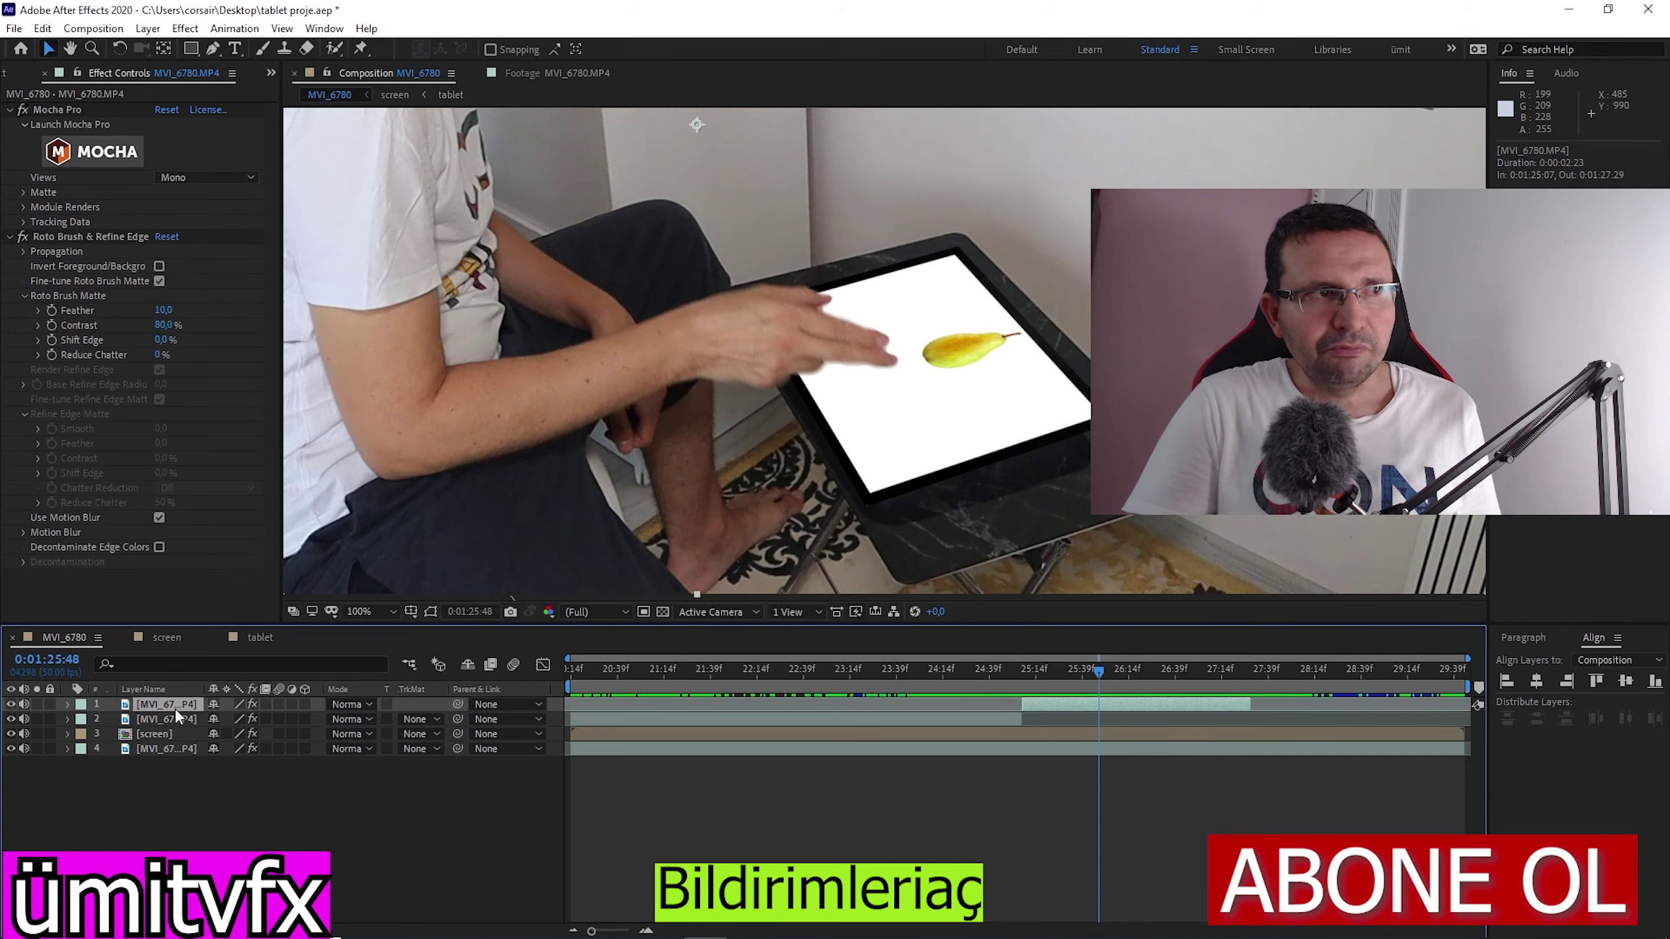
{"action": "left_click", "coordinate": [187, 751]}
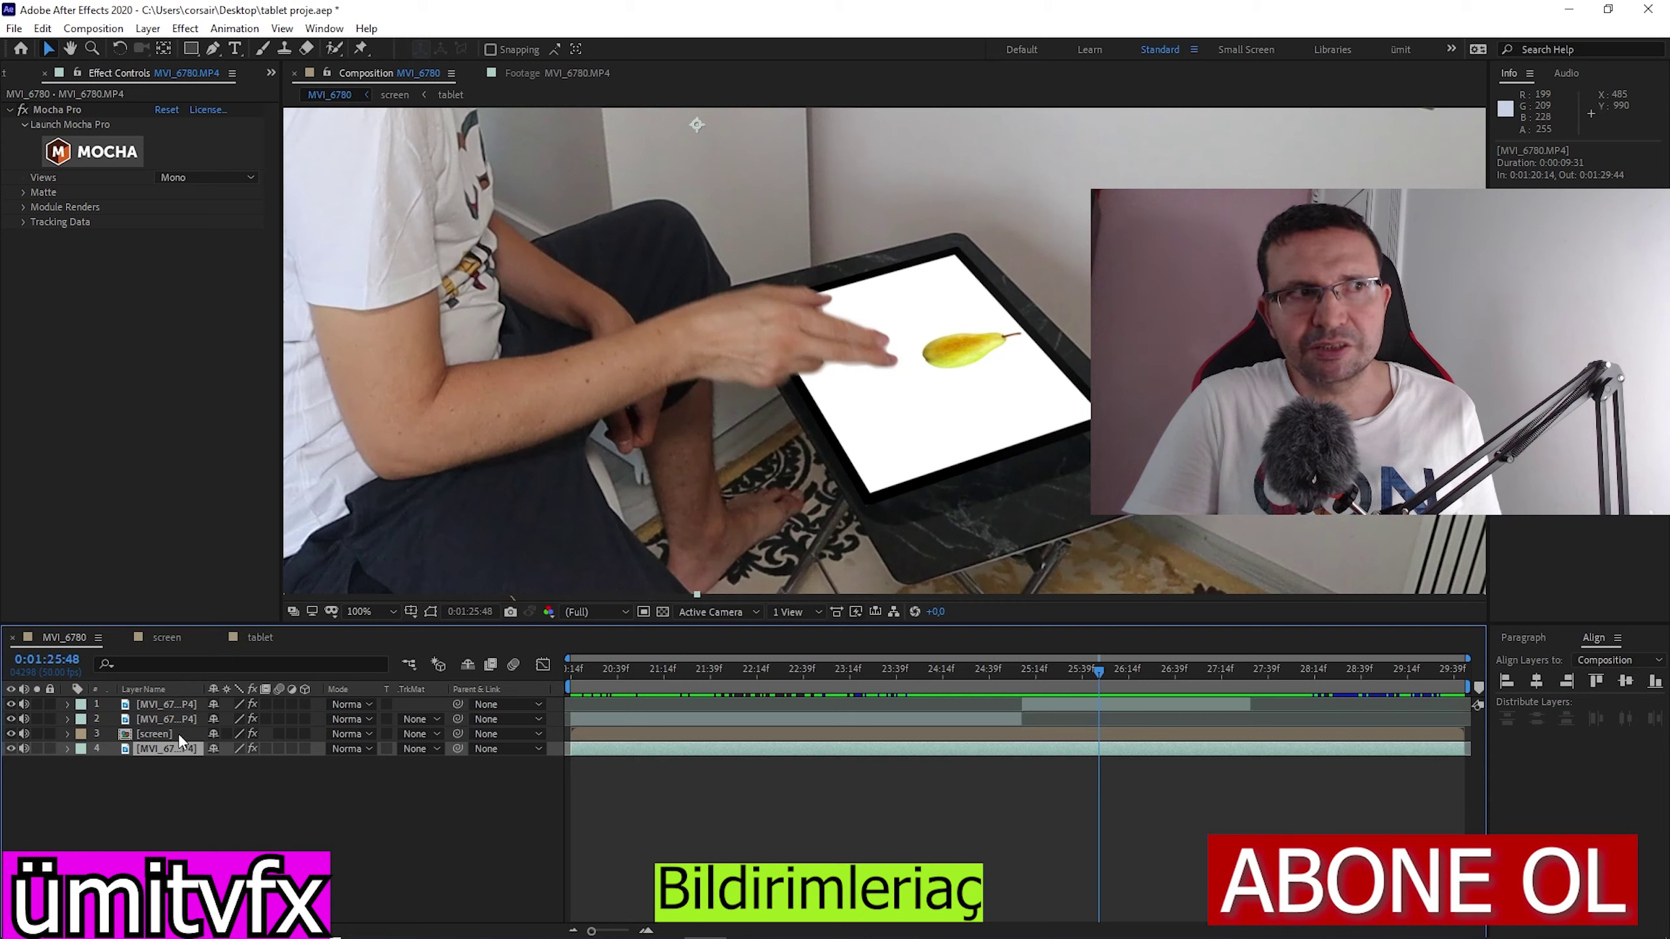
{"action": "left_click", "coordinate": [183, 734]}
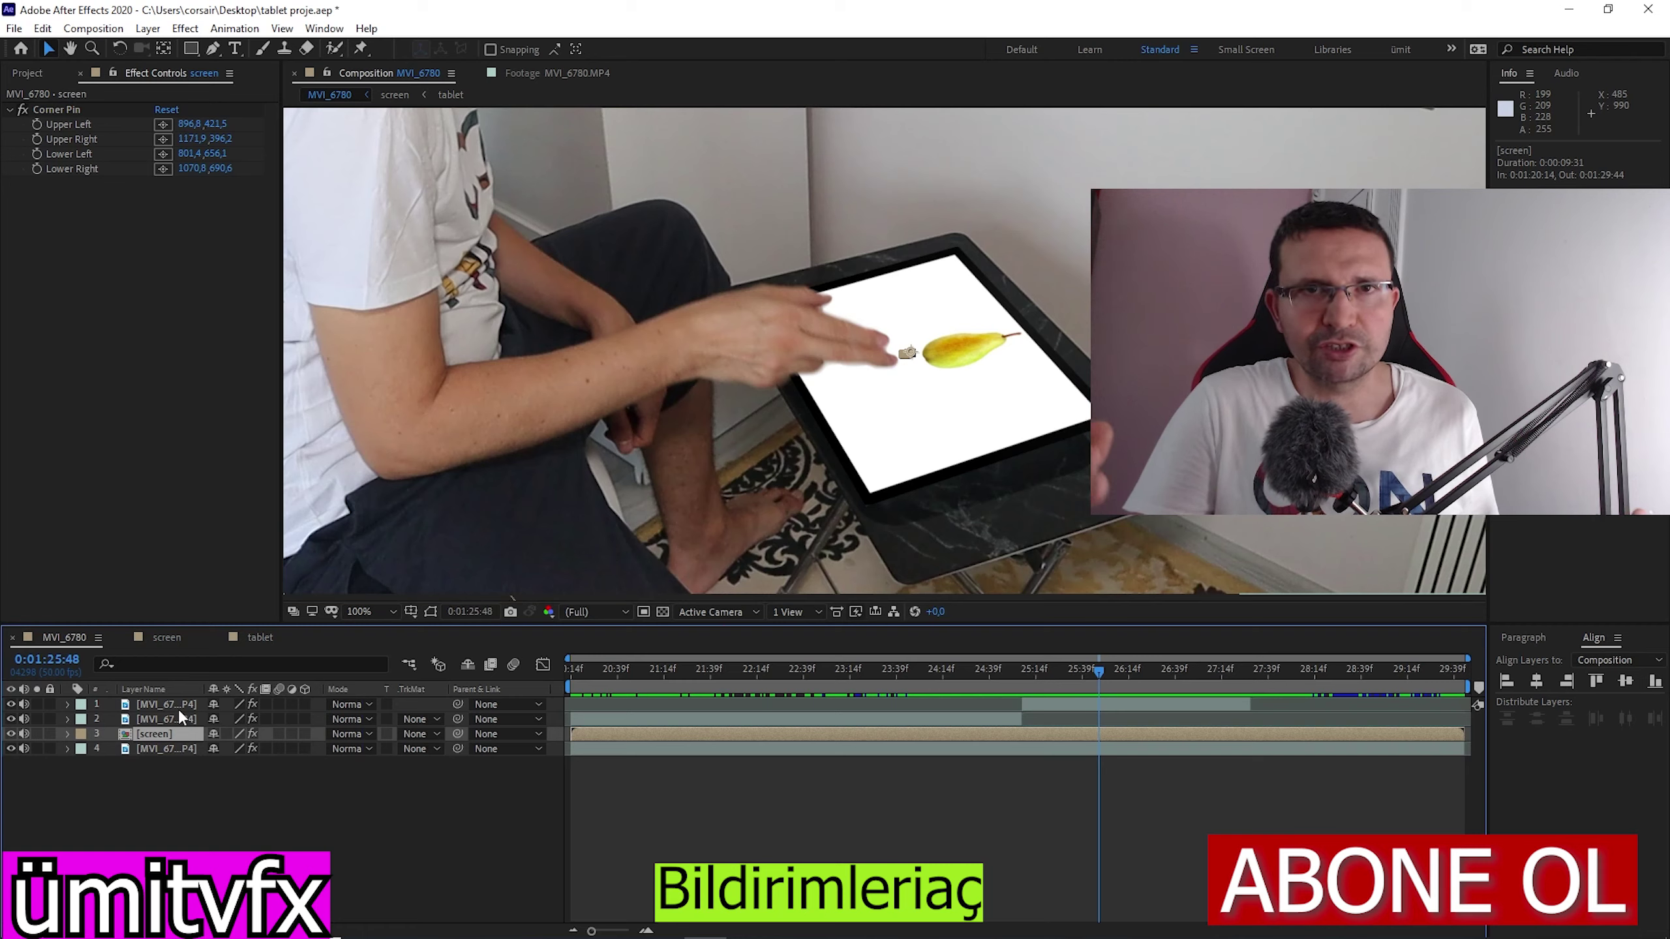
{"action": "left_click", "coordinate": [1124, 672]}
{"action": "left_click_drag", "start_coordinate": [1127, 673], "coordinate": [1202, 672]}
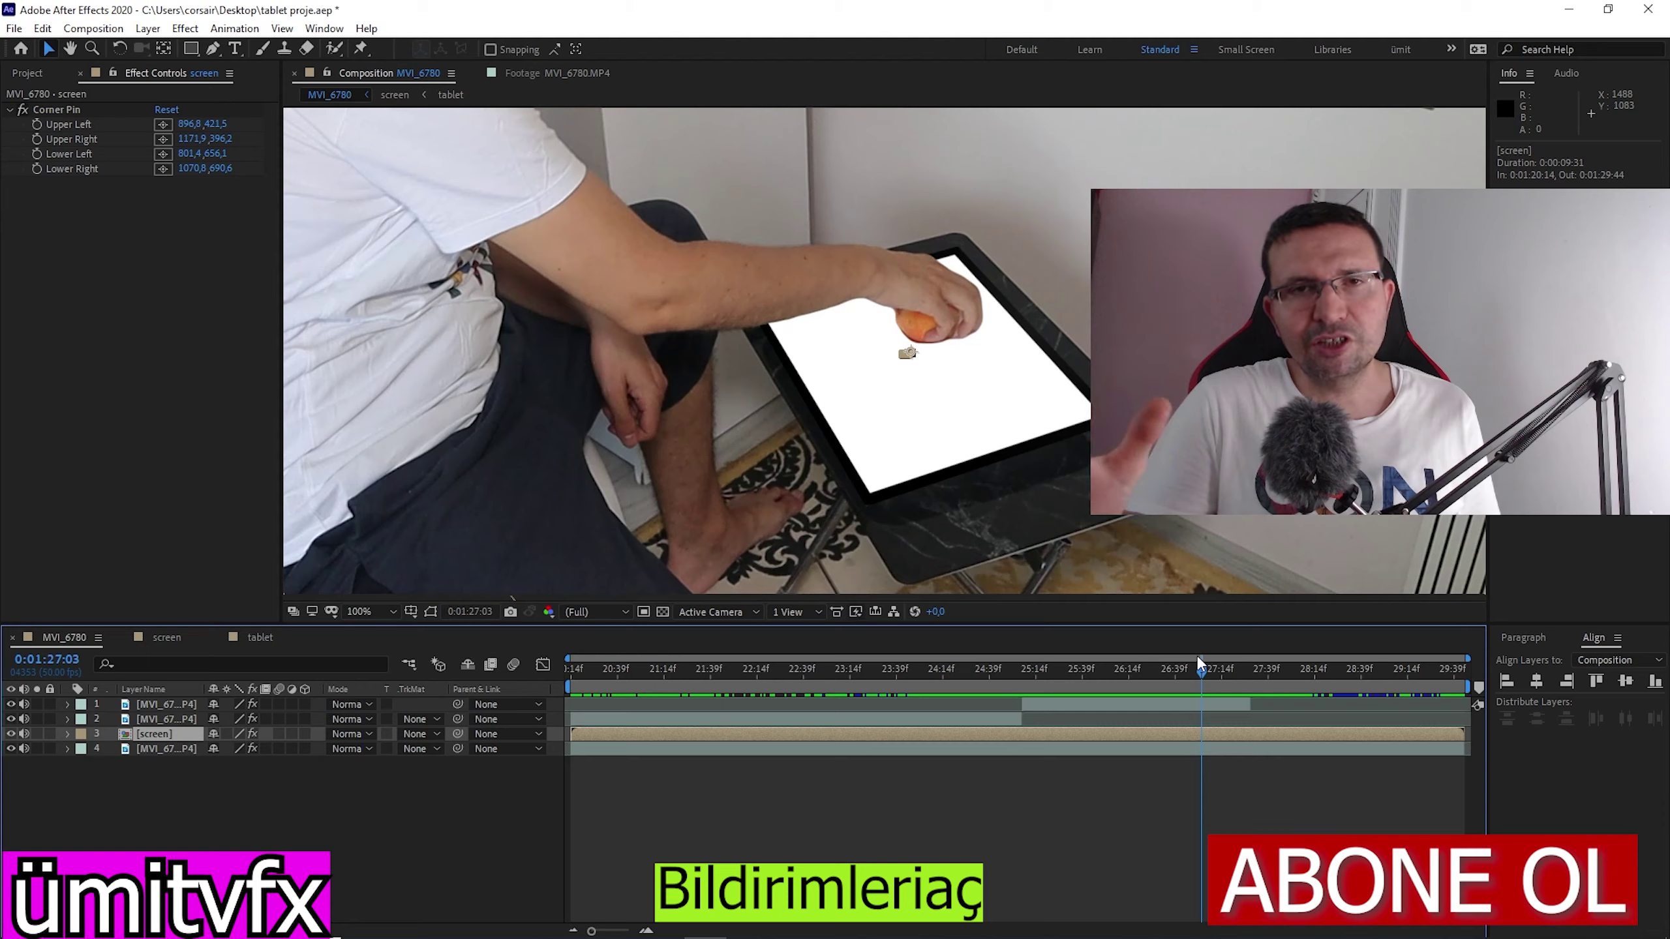
{"action": "mouse_move", "coordinate": [1200, 664]}
{"action": "left_mouse_down"}
{"action": "mouse_move", "coordinate": [911, 667]}
{"action": "mouse_move", "coordinate": [1058, 703]}
{"action": "left_mouse_up"}
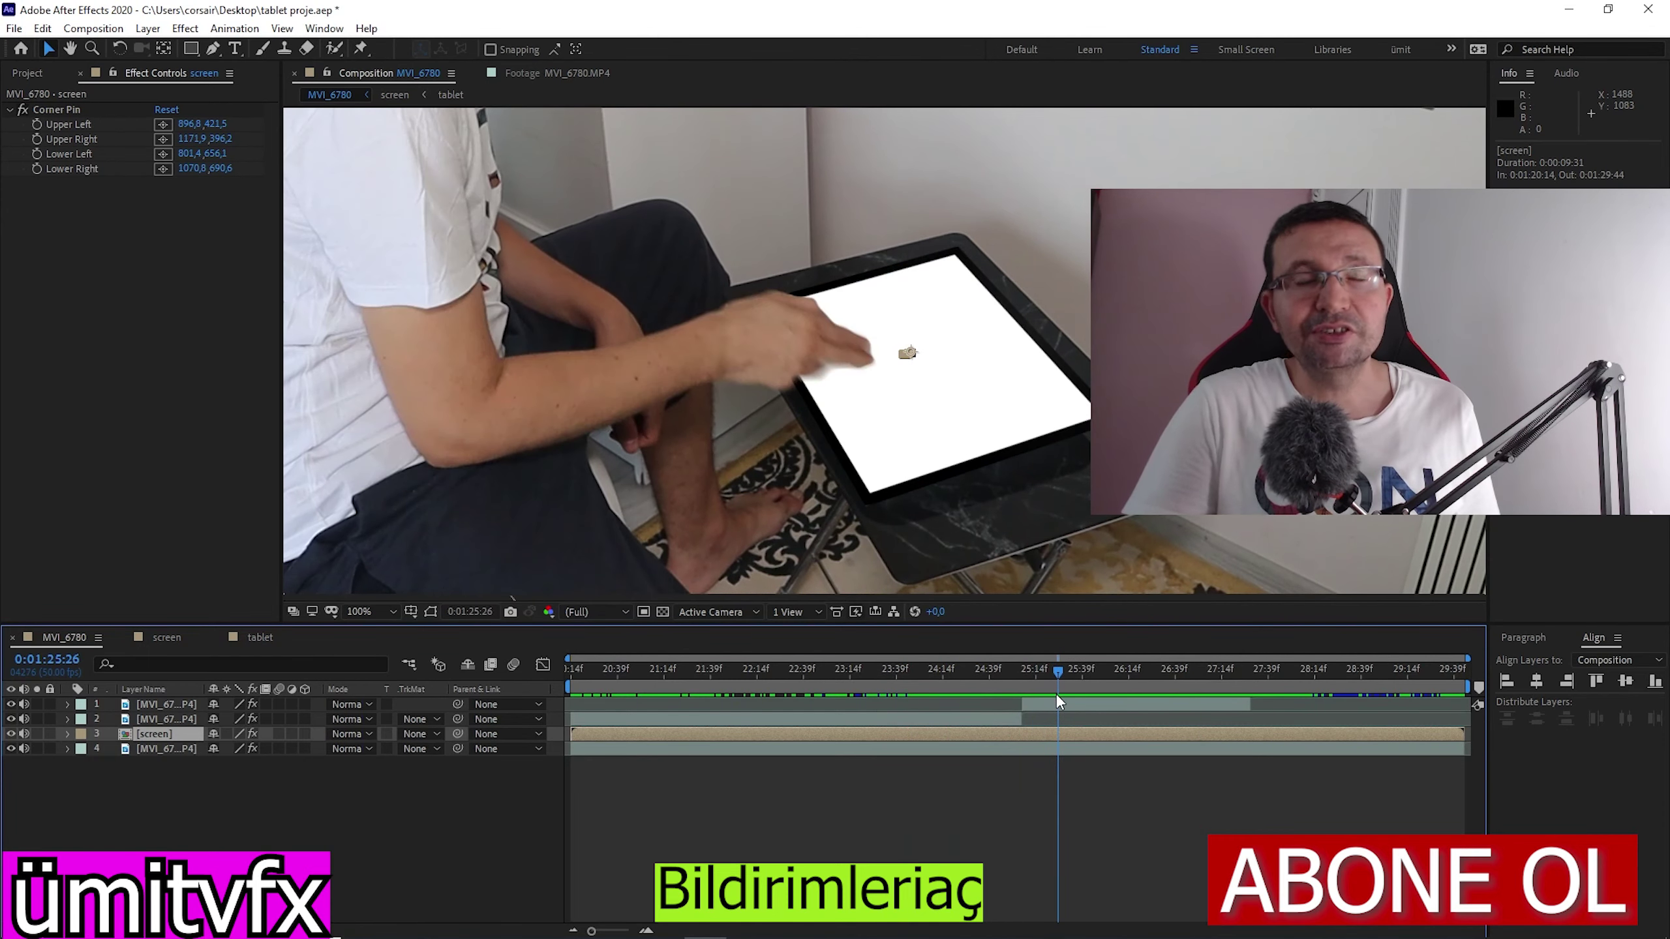
{"action": "mouse_move", "coordinate": [1058, 703]}
{"action": "left_mouse_down"}
{"action": "mouse_move", "coordinate": [1145, 687]}
{"action": "mouse_move", "coordinate": [1175, 733]}
{"action": "left_mouse_up"}
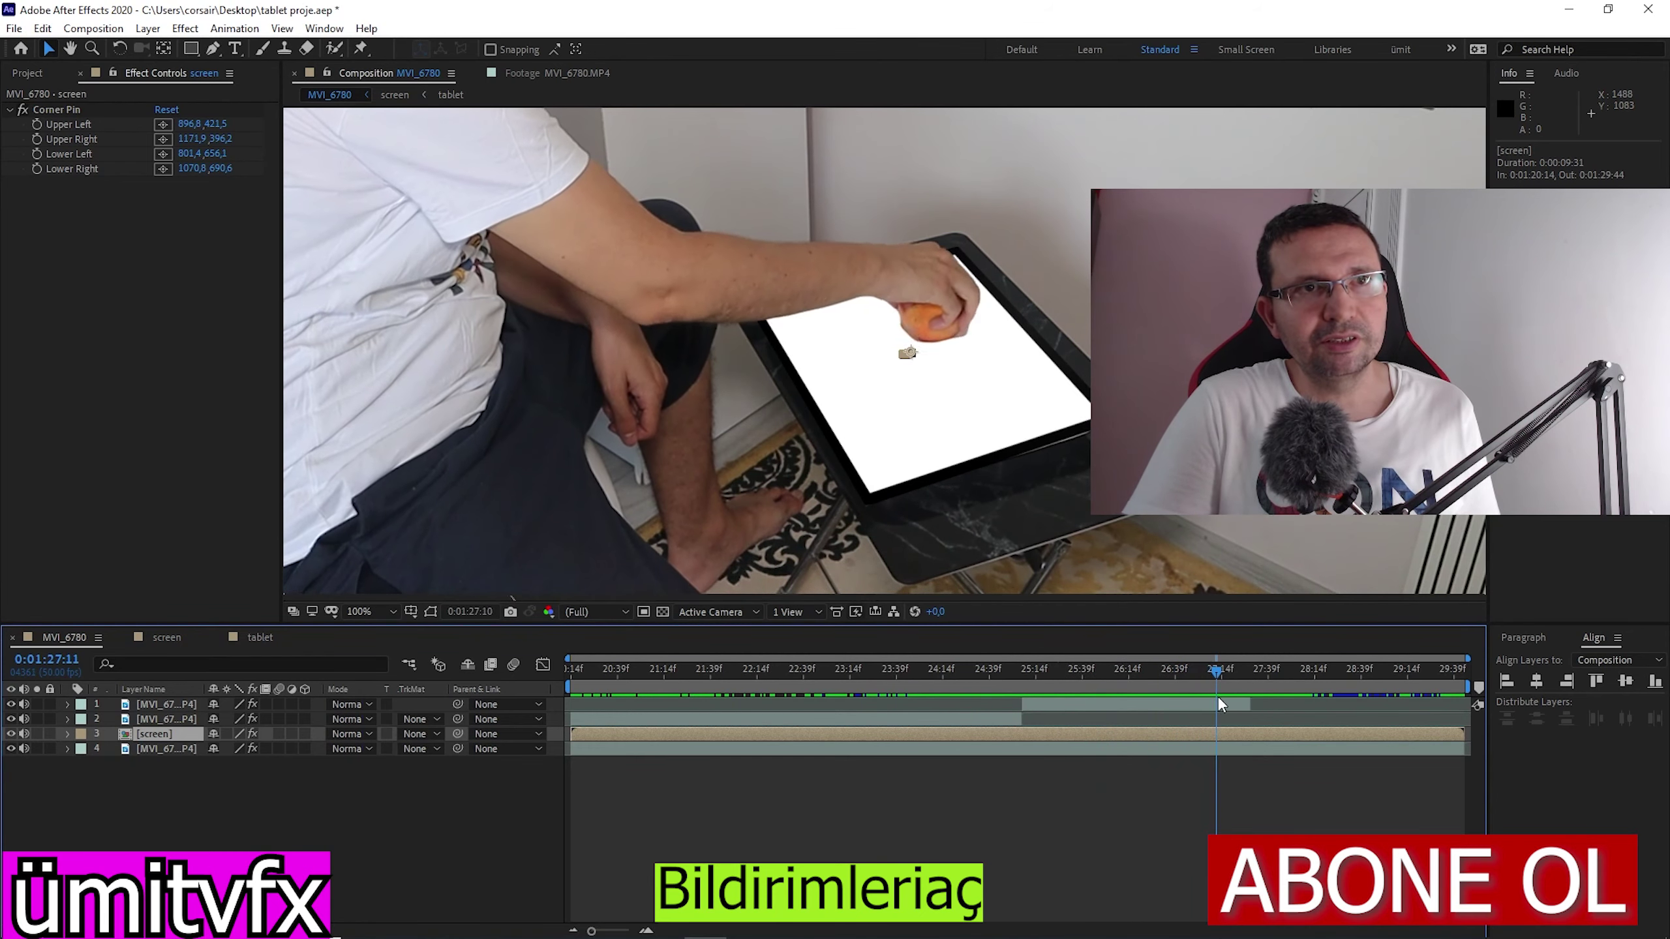